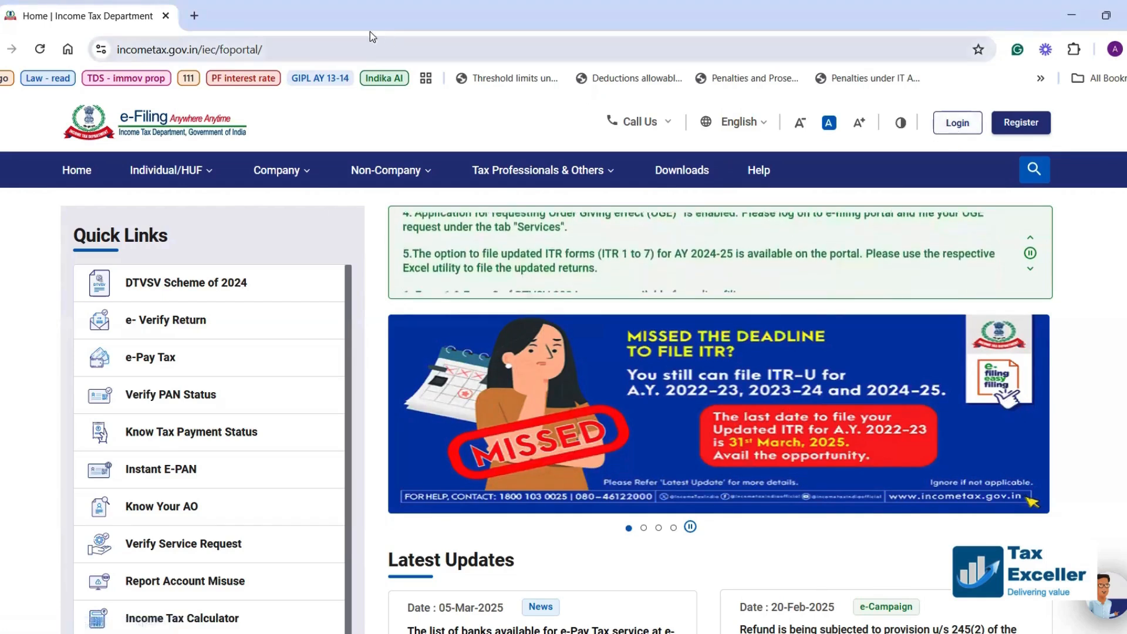
# Open the e-Filing login page and submit the account's user ID.
pyautogui.moveTo(265, 50); pyautogui.dragTo(107, 61)
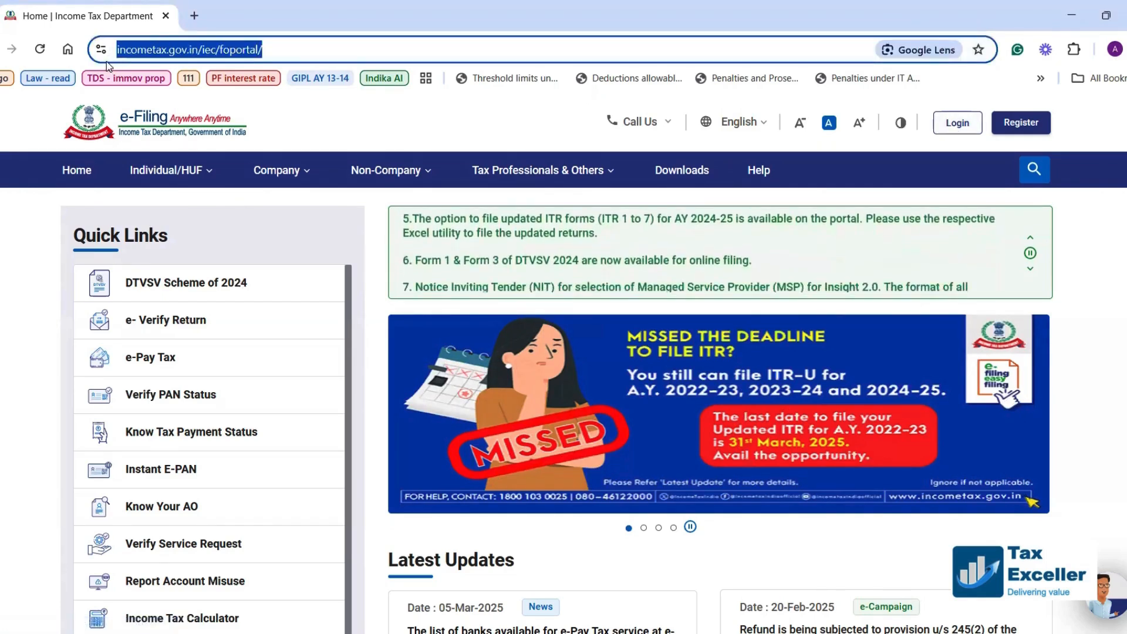
pyautogui.click(502, 103)
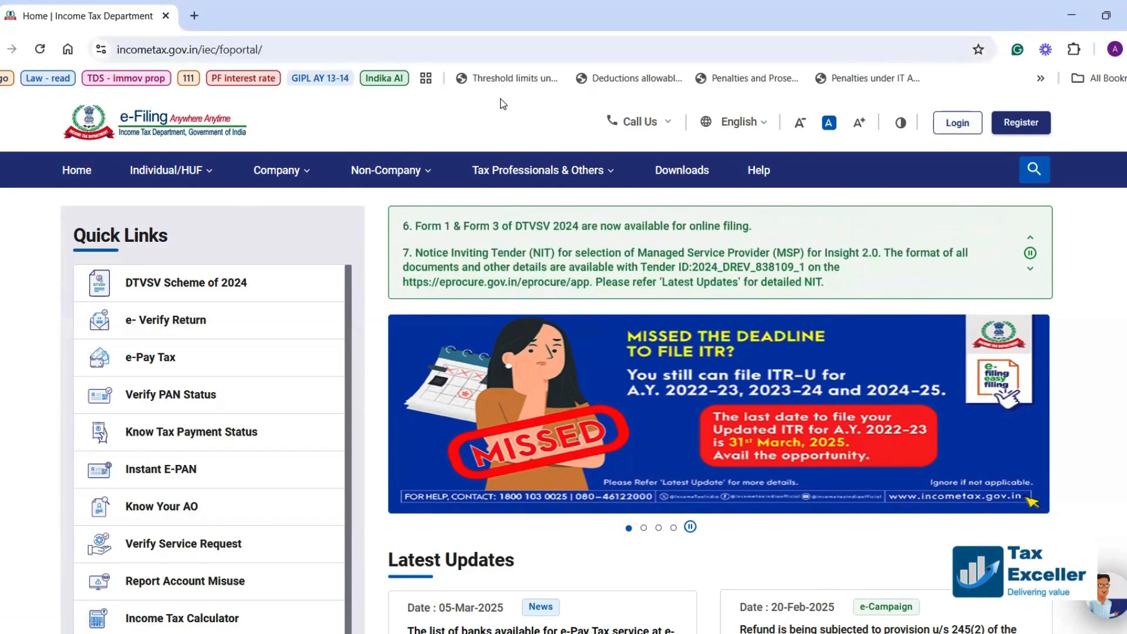
pyautogui.click(944, 125)
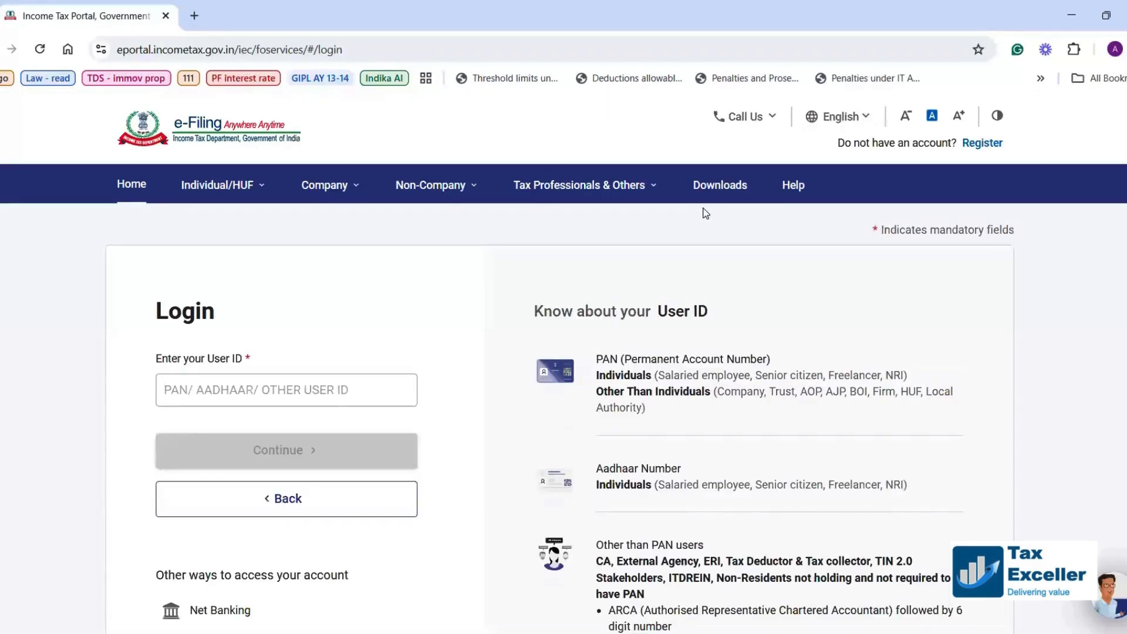
pyautogui.click(291, 384)
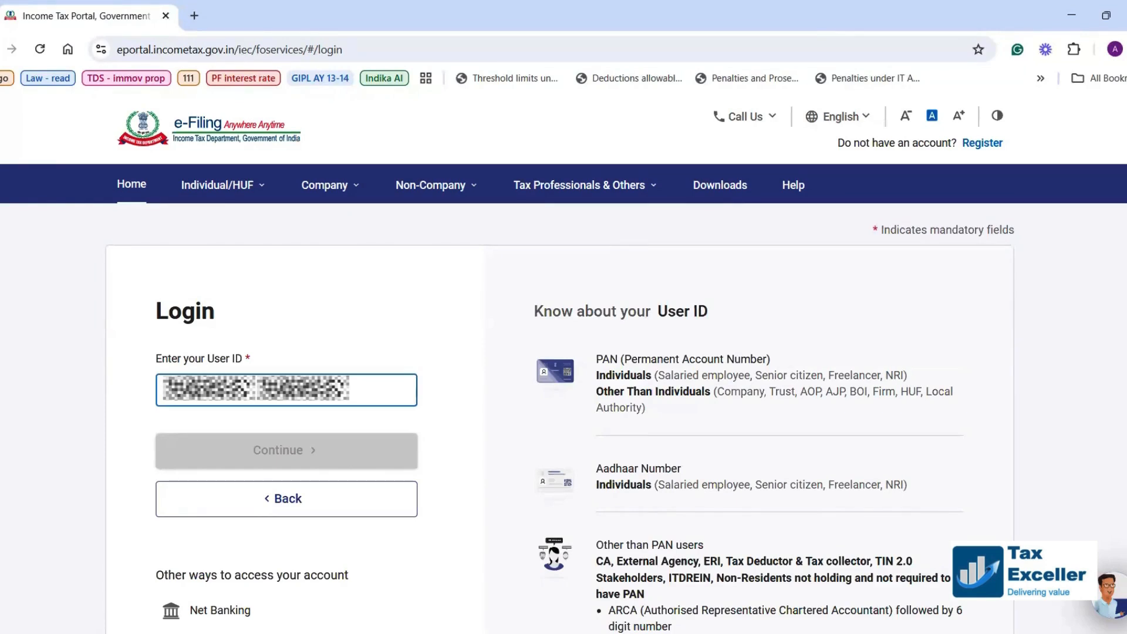
pyautogui.write('*')
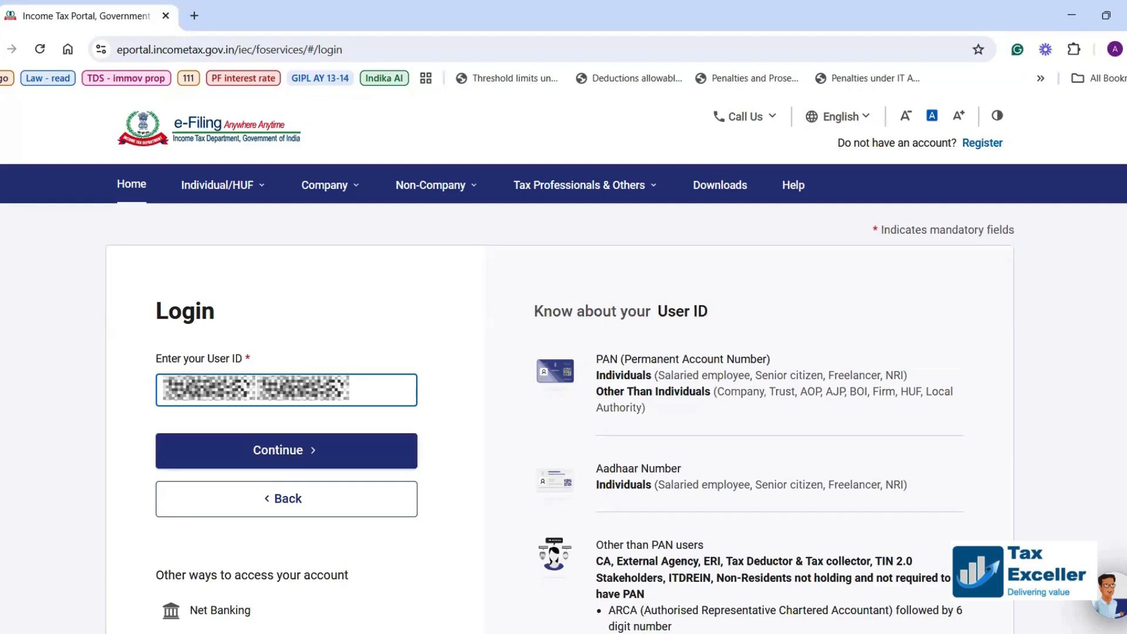
pyautogui.click(297, 458)
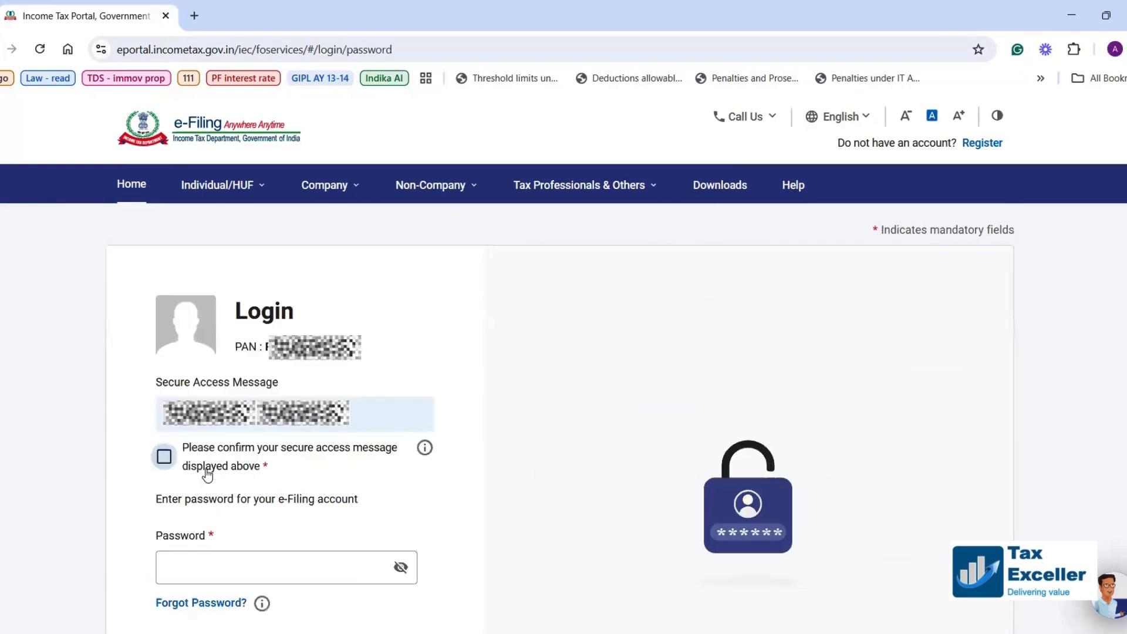
# Confirm the secure access message and sign in with the account password.
pyautogui.click(163, 457)
pyautogui.scroll(-5, 227, 471)
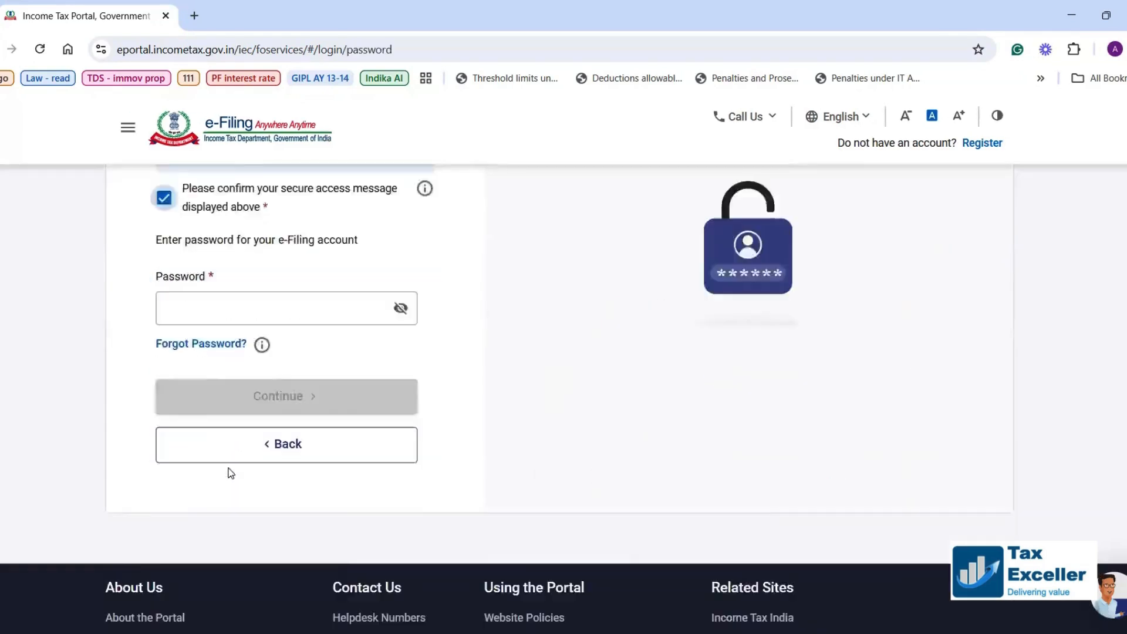
pyautogui.click(191, 243)
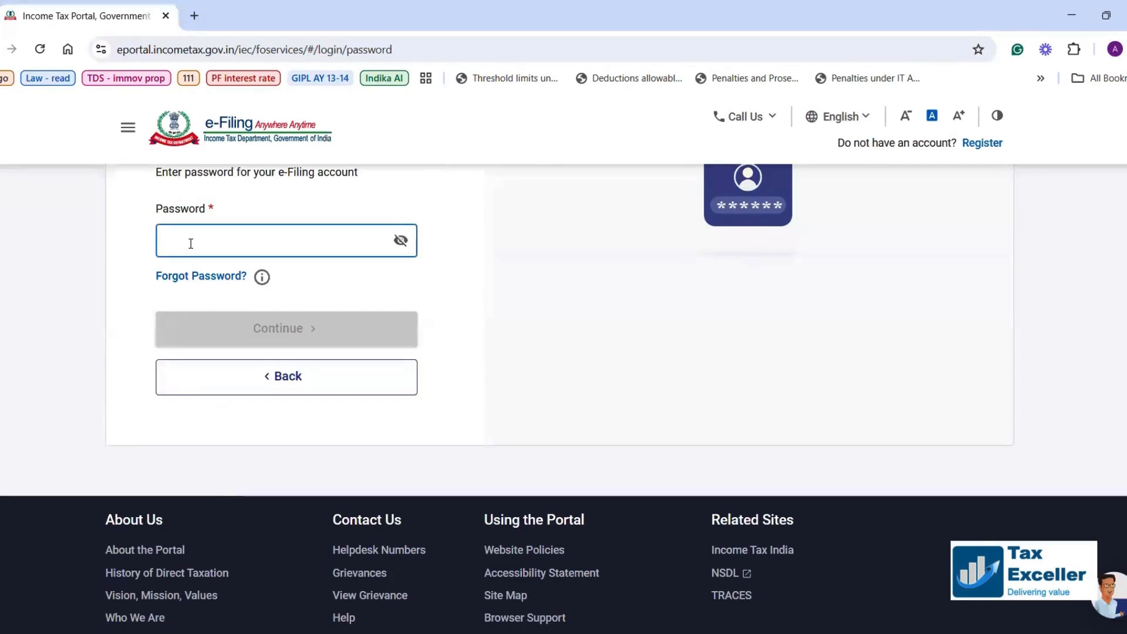
pyautogui.write('***********')
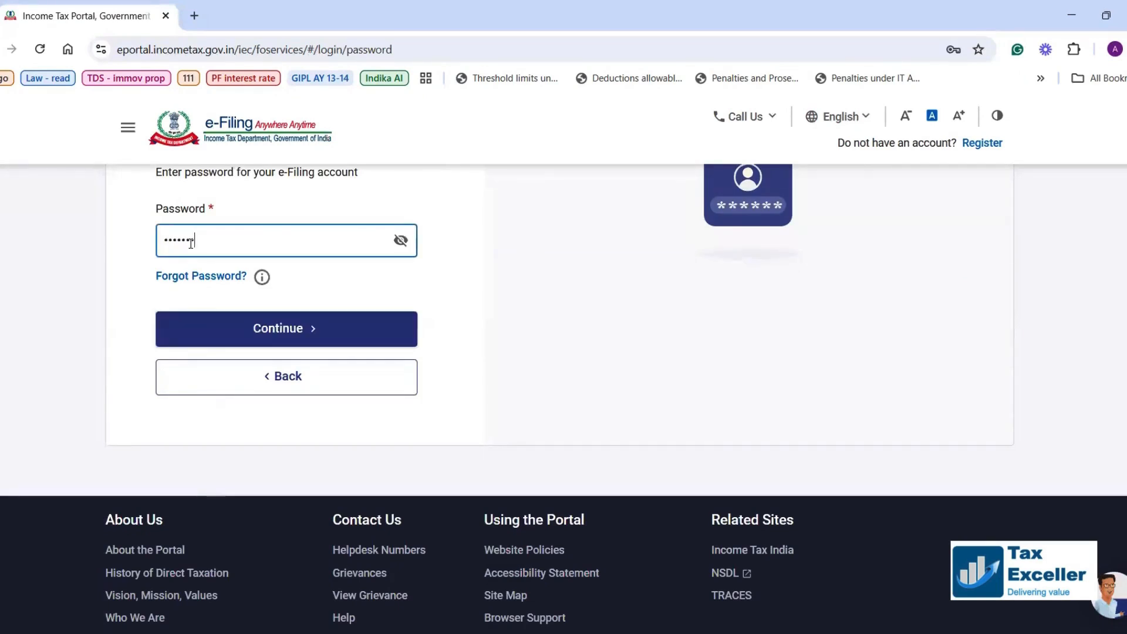
pyautogui.write('***')
pyautogui.click(261, 317)
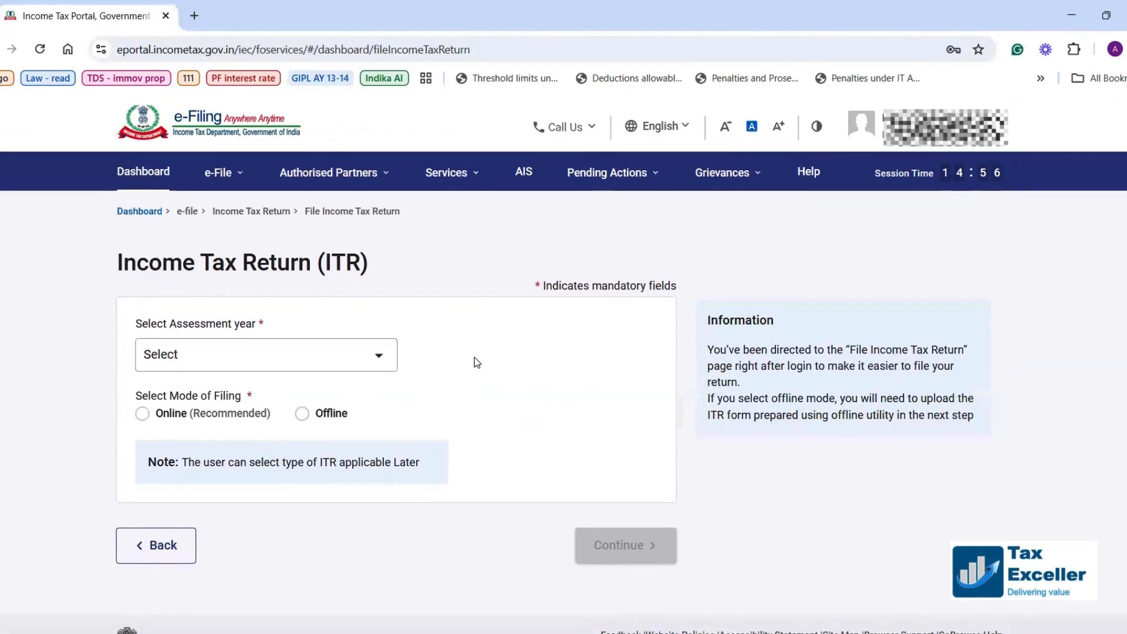
# Go to e-File > e-Pay Tax, start a New Payment and scroll to the 26 QB tile.
pyautogui.click(220, 176)
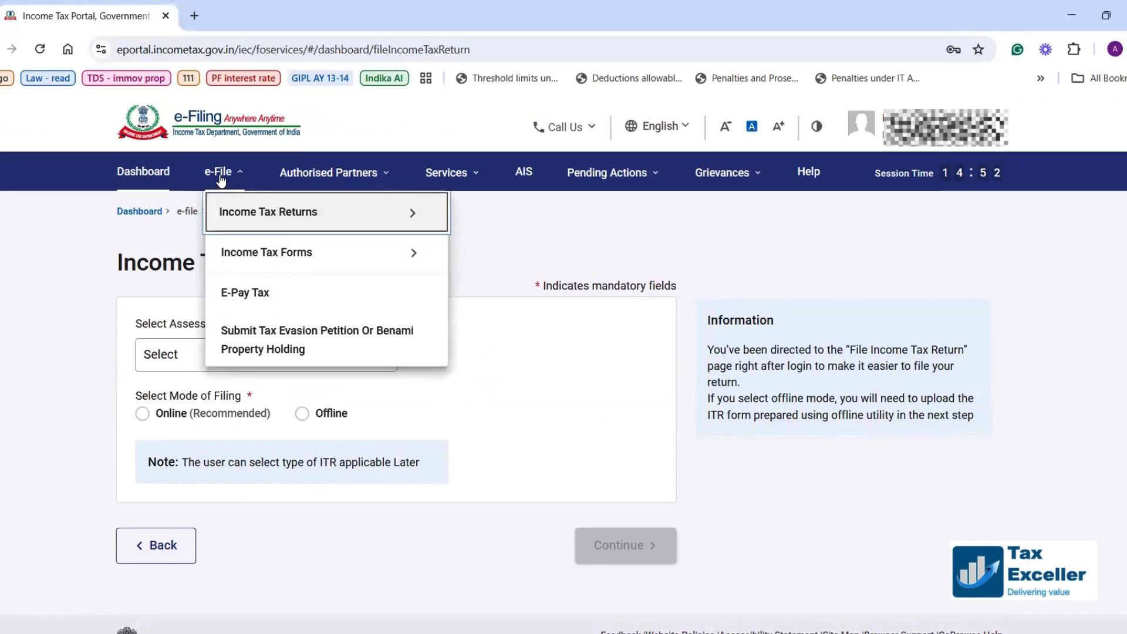
pyautogui.click(272, 300)
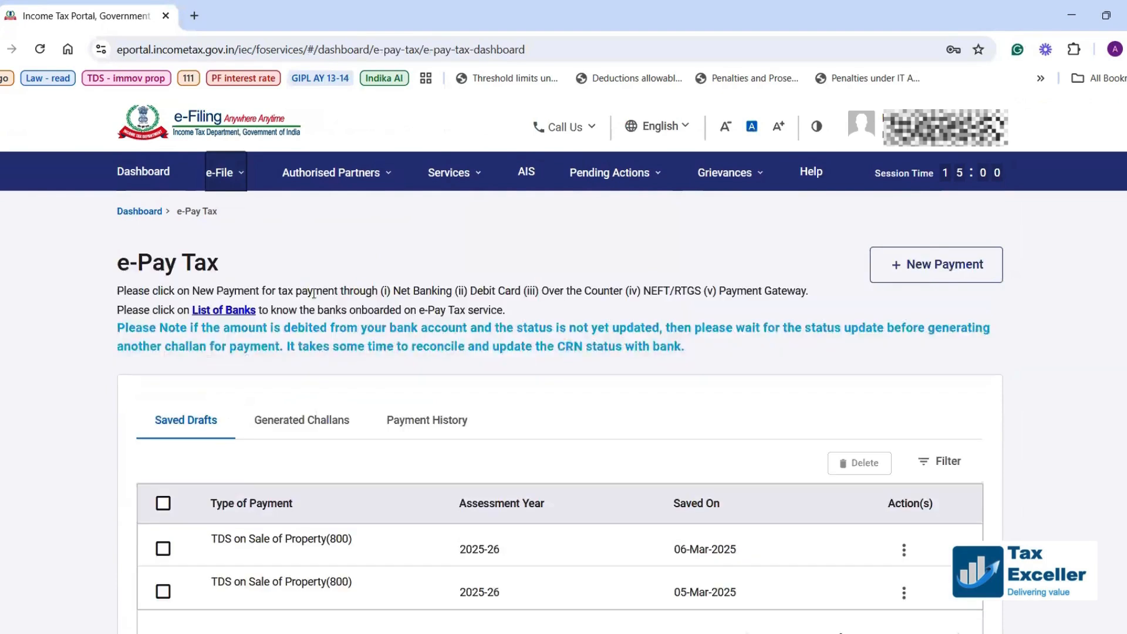
pyautogui.click(912, 268)
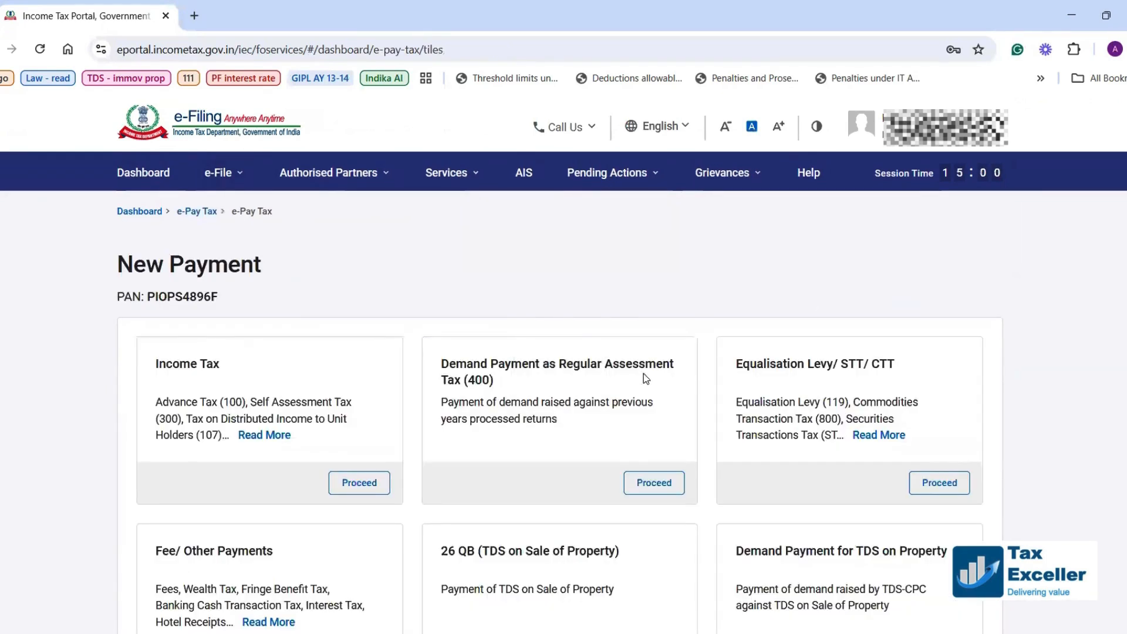
pyautogui.scroll(-2, 645, 380)
pyautogui.scroll(-2, 644, 381)
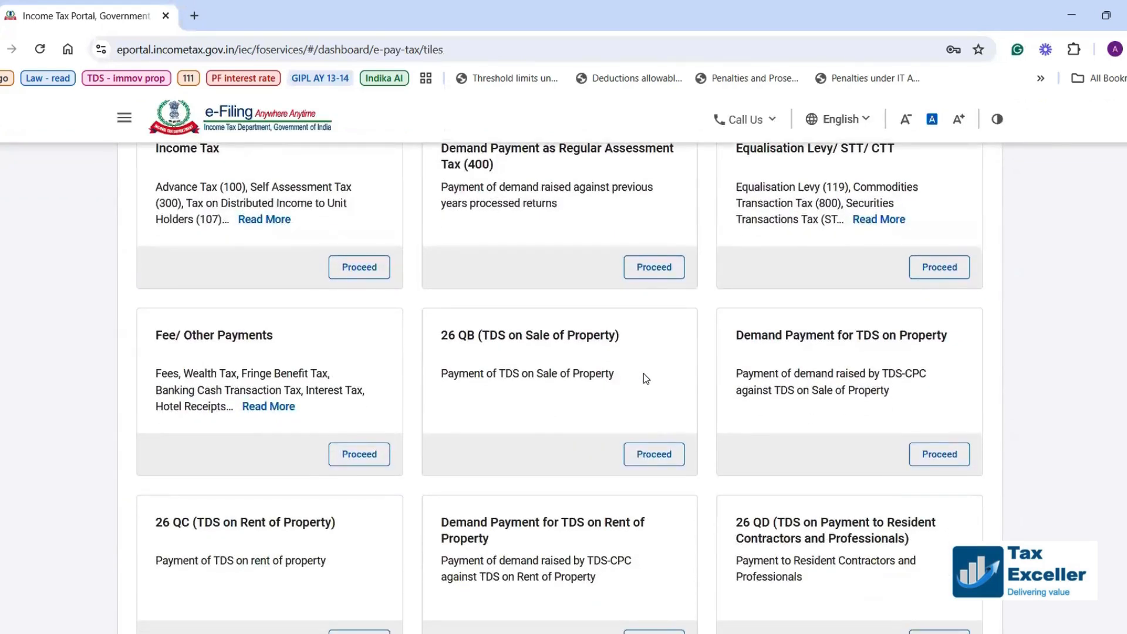
# Start the 26 QB TDS-on-property payment and mark the seller as Resident.
pyautogui.click(655, 455)
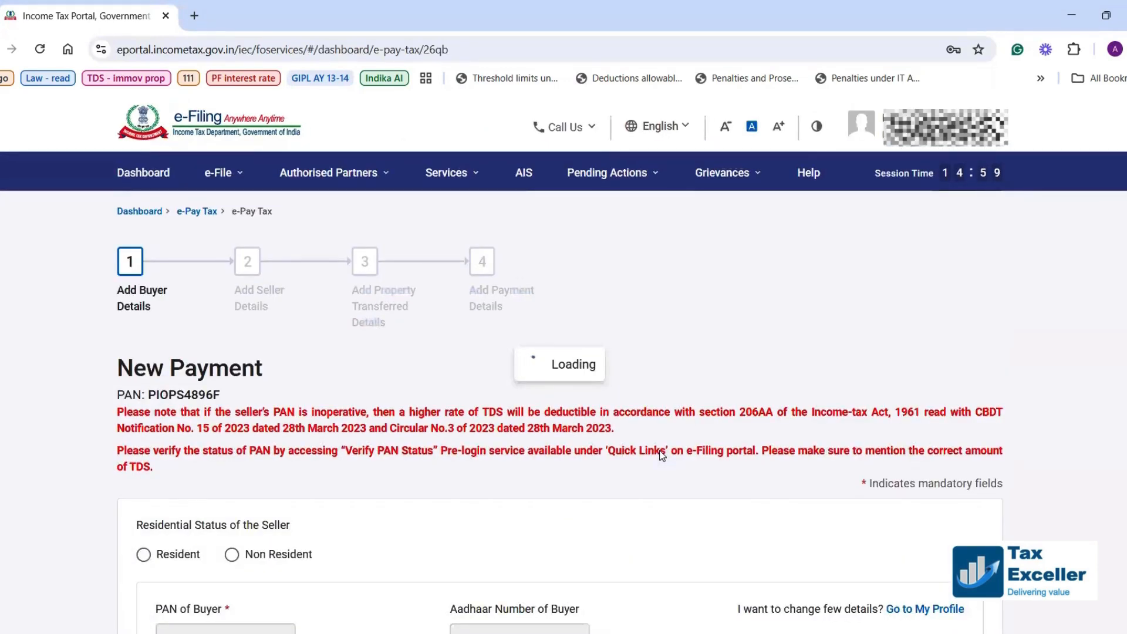
pyautogui.scroll(-1, 435, 442)
pyautogui.scroll(-5, 434, 441)
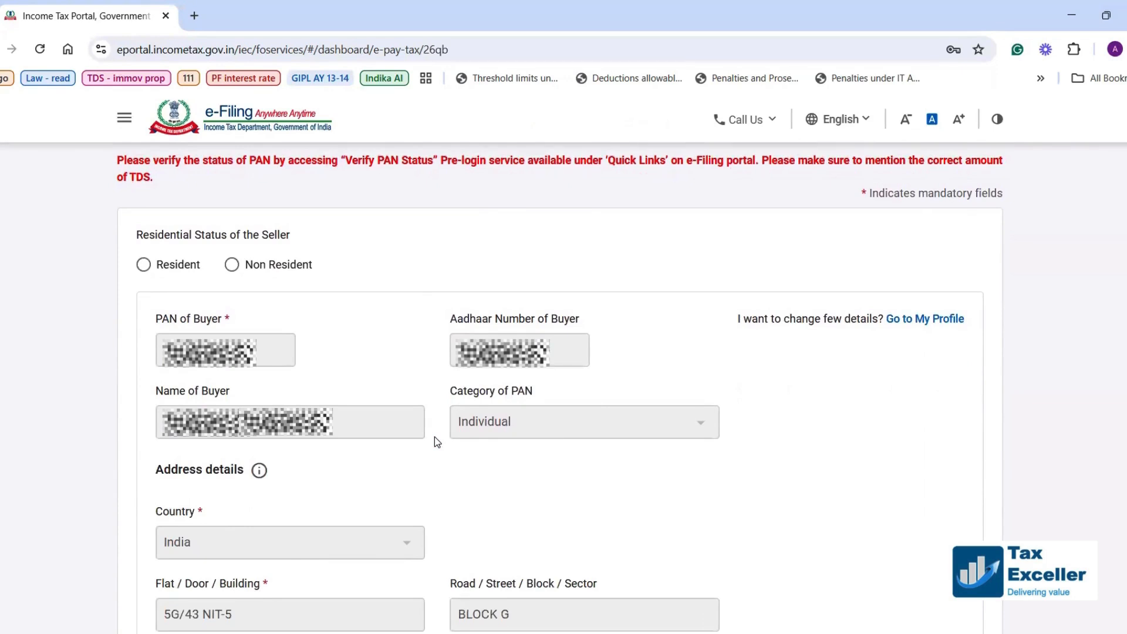
pyautogui.click(144, 266)
# Declare a single buyer and continue to the seller details.
pyautogui.scroll(-1, 322, 354)
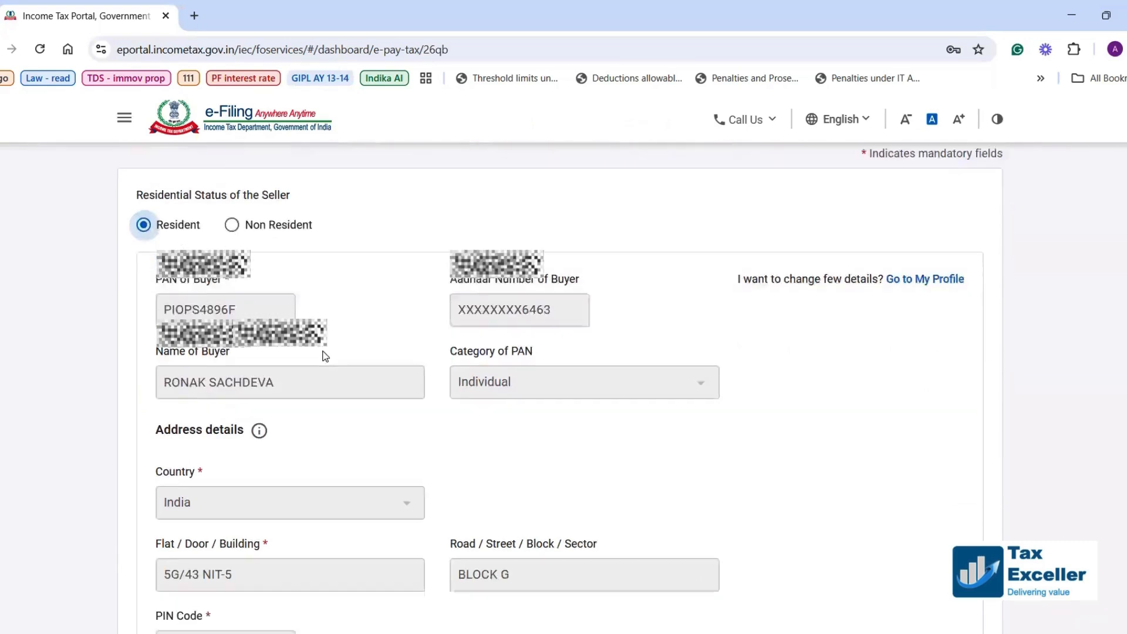
pyautogui.scroll(-1, 322, 355)
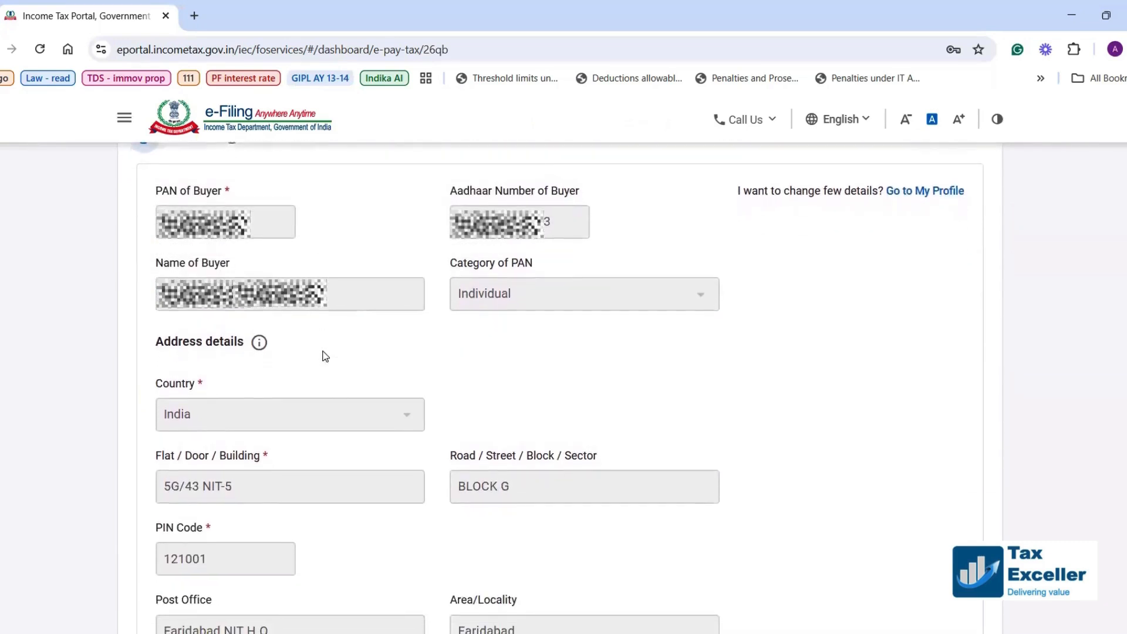
pyautogui.scroll(-5, 325, 357)
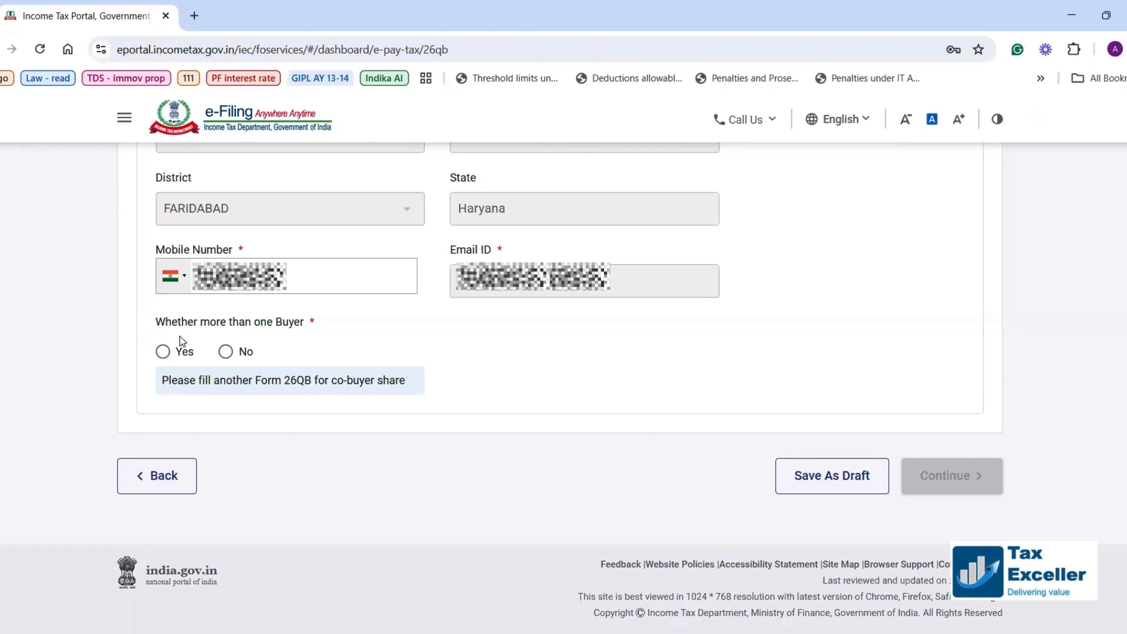
pyautogui.click(227, 355)
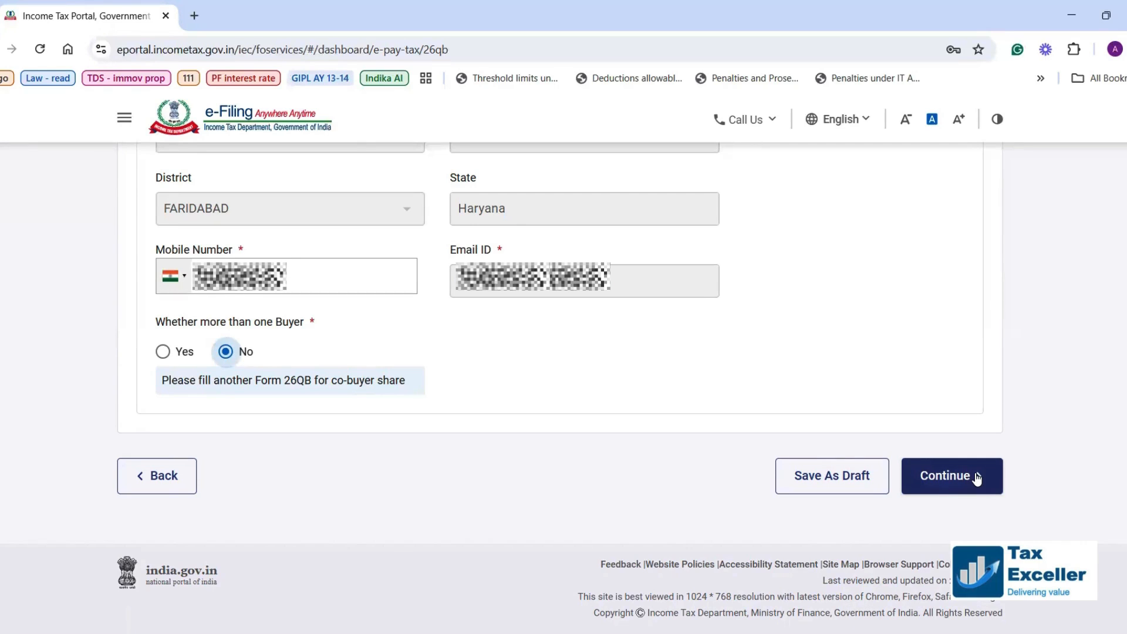
pyautogui.scroll(1, 887, 233)
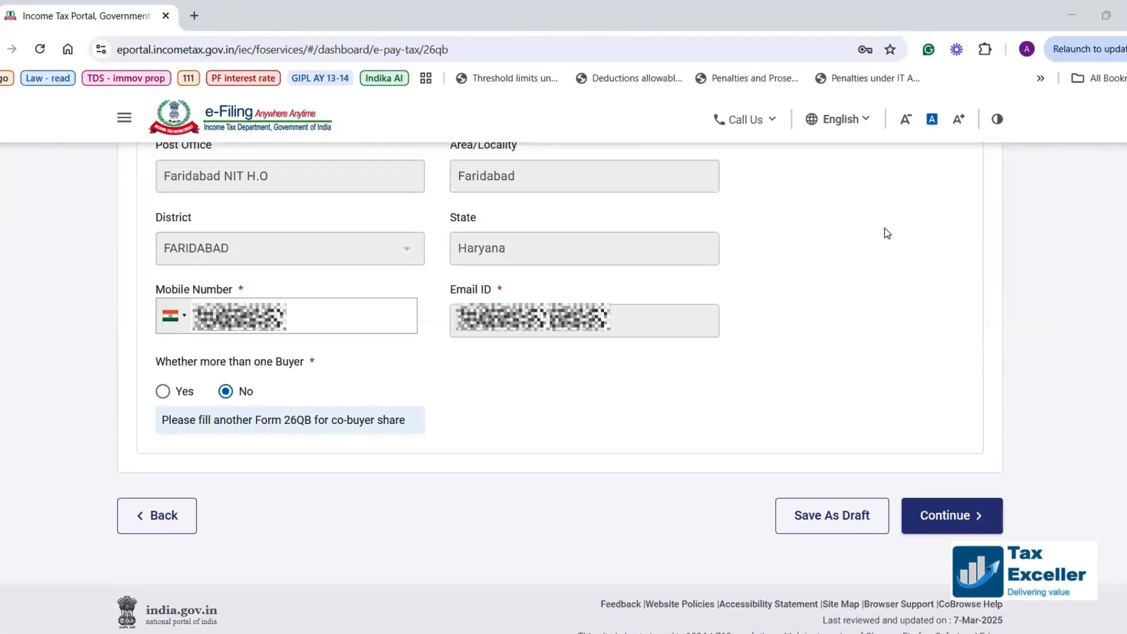
pyautogui.click(939, 514)
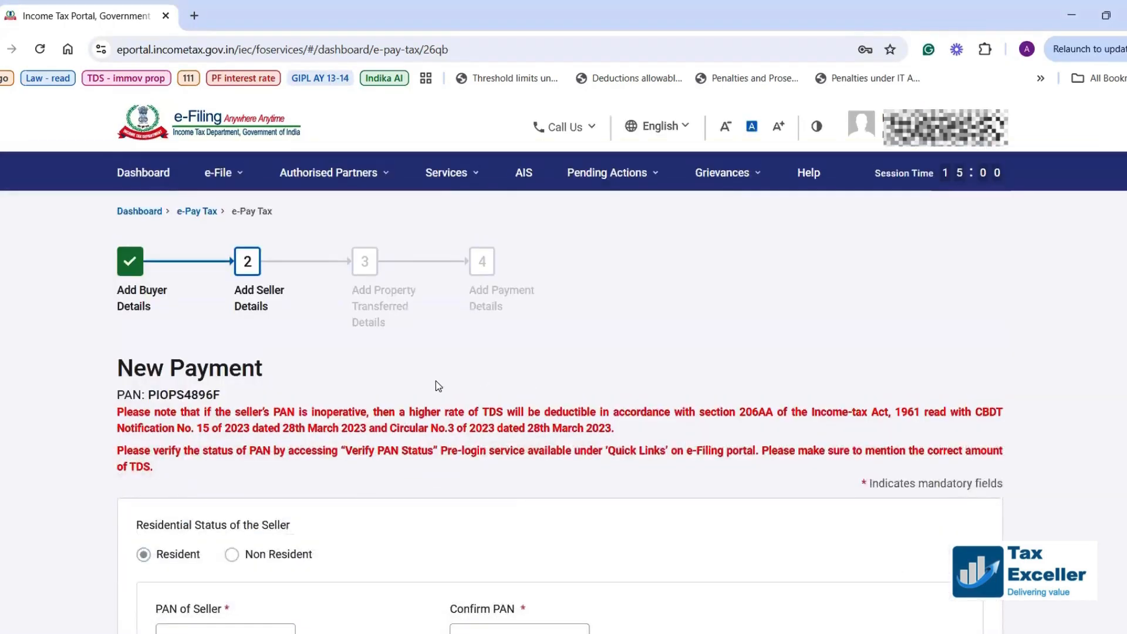
pyautogui.scroll(-3, 436, 381)
# Enter the seller's PAN and confirm it.
pyautogui.click(231, 407)
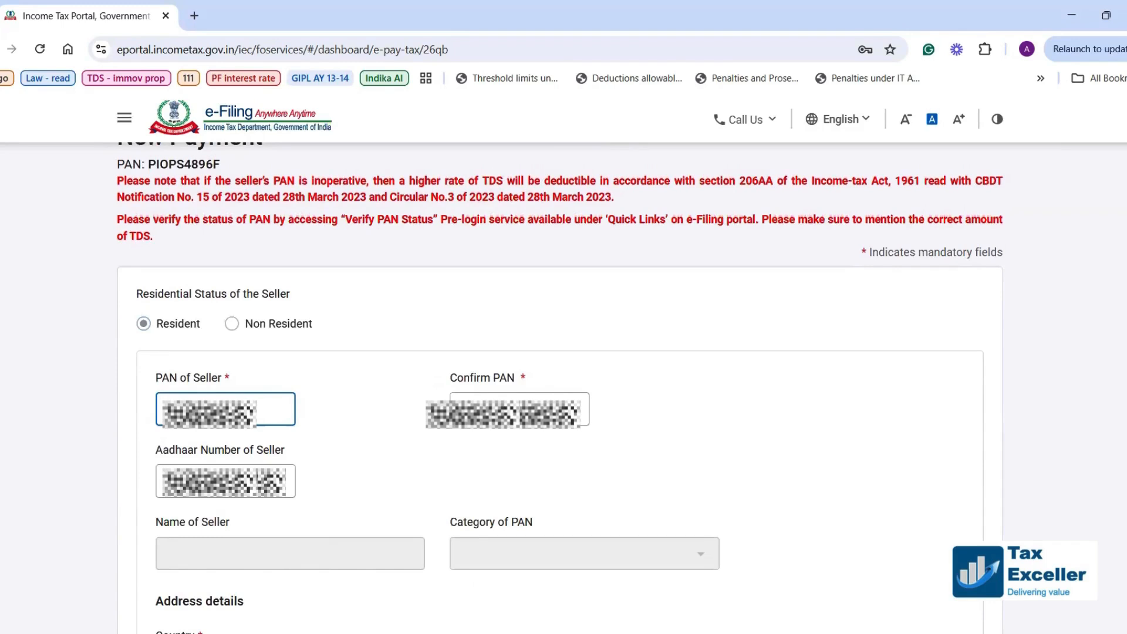
pyautogui.click(490, 402)
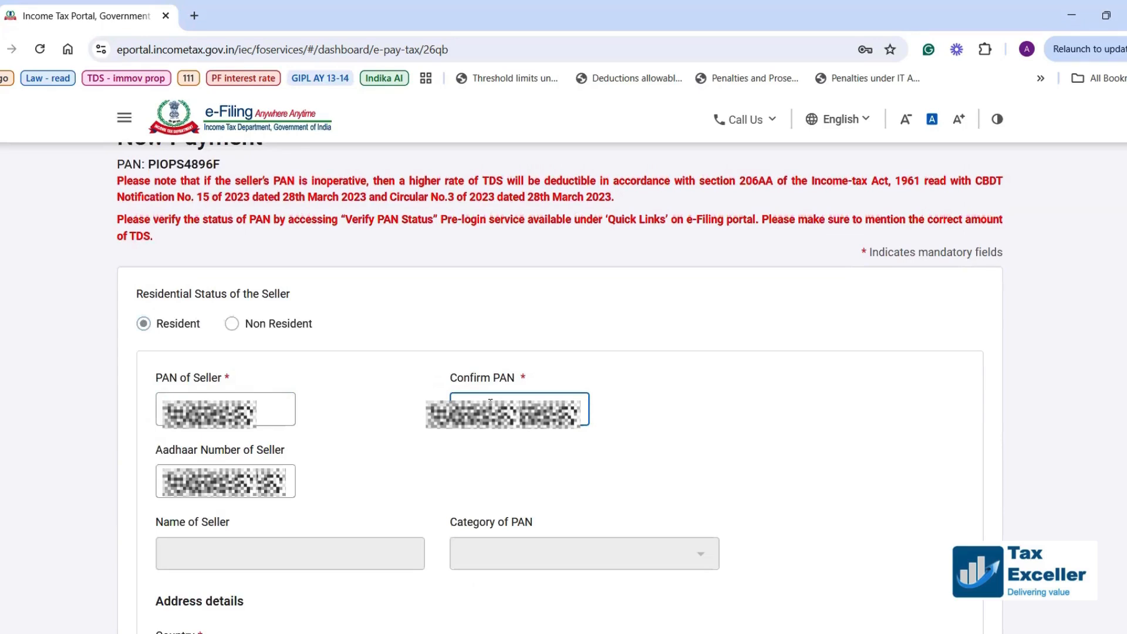
pyautogui.write('H')
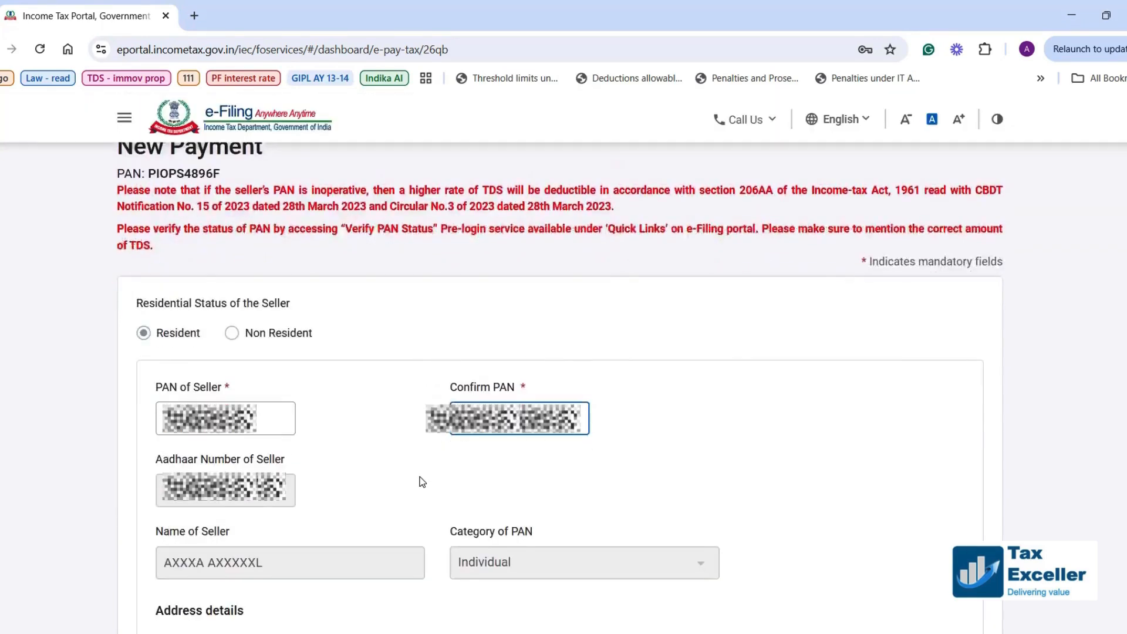
pyautogui.scroll(-6, 421, 481)
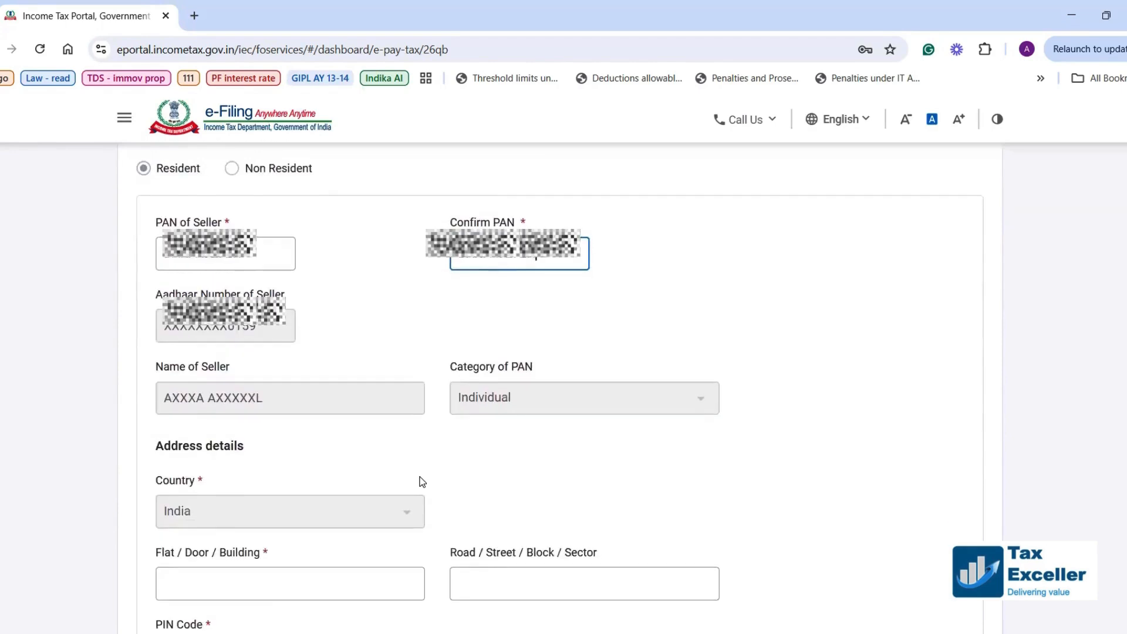
pyautogui.scroll(-1, 421, 481)
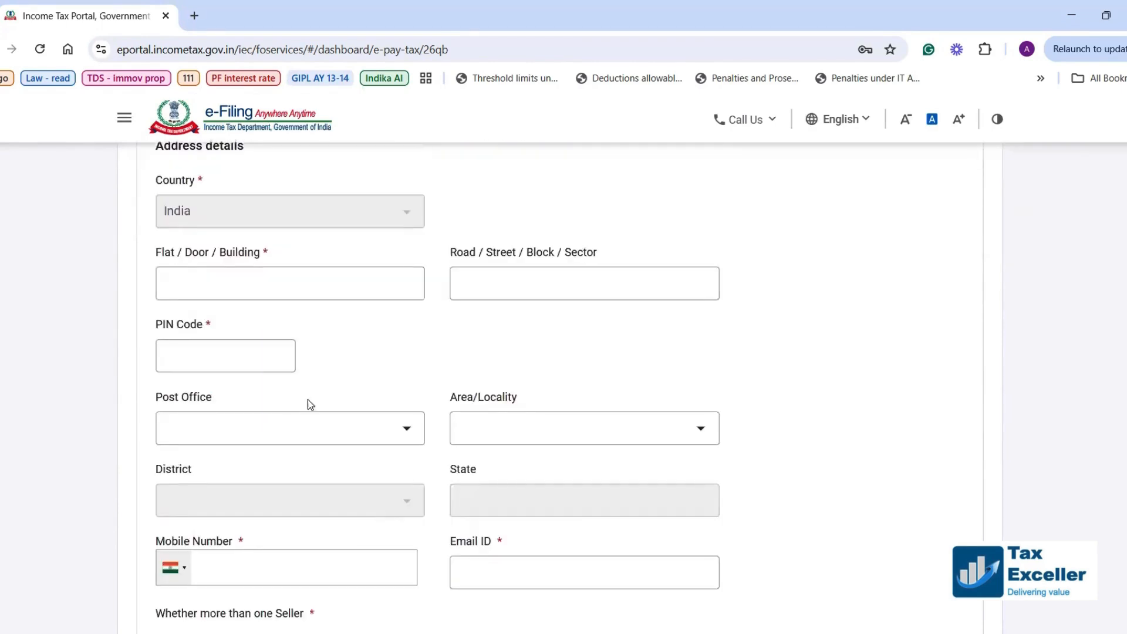
pyautogui.click(254, 282)
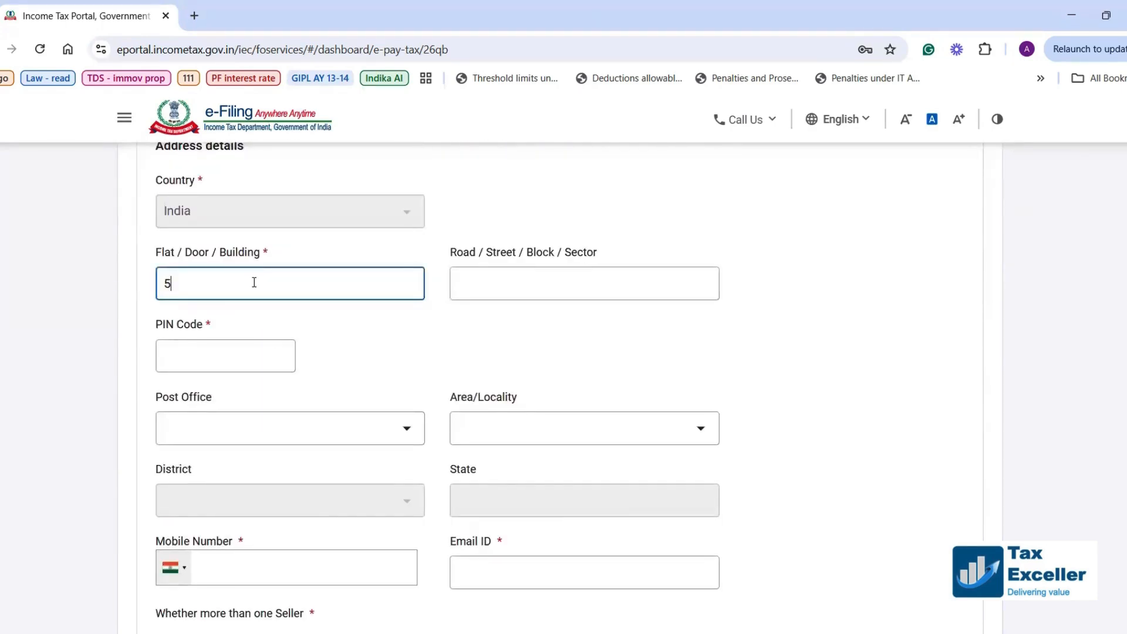
pyautogui.click(198, 354)
pyautogui.write('121001')
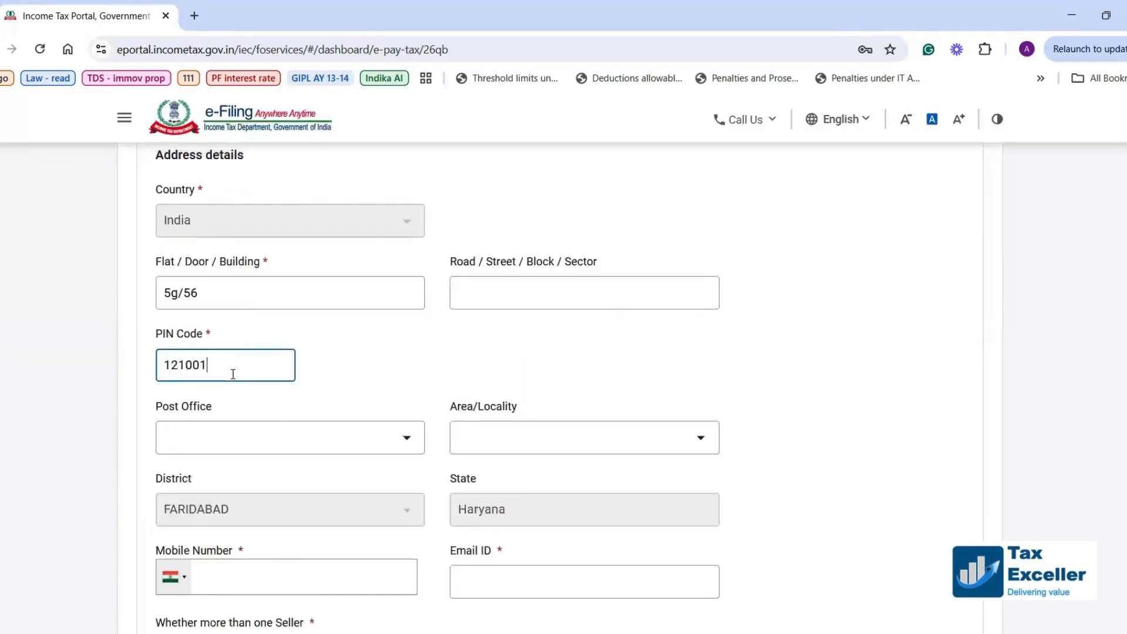
pyautogui.scroll(-5, 233, 374)
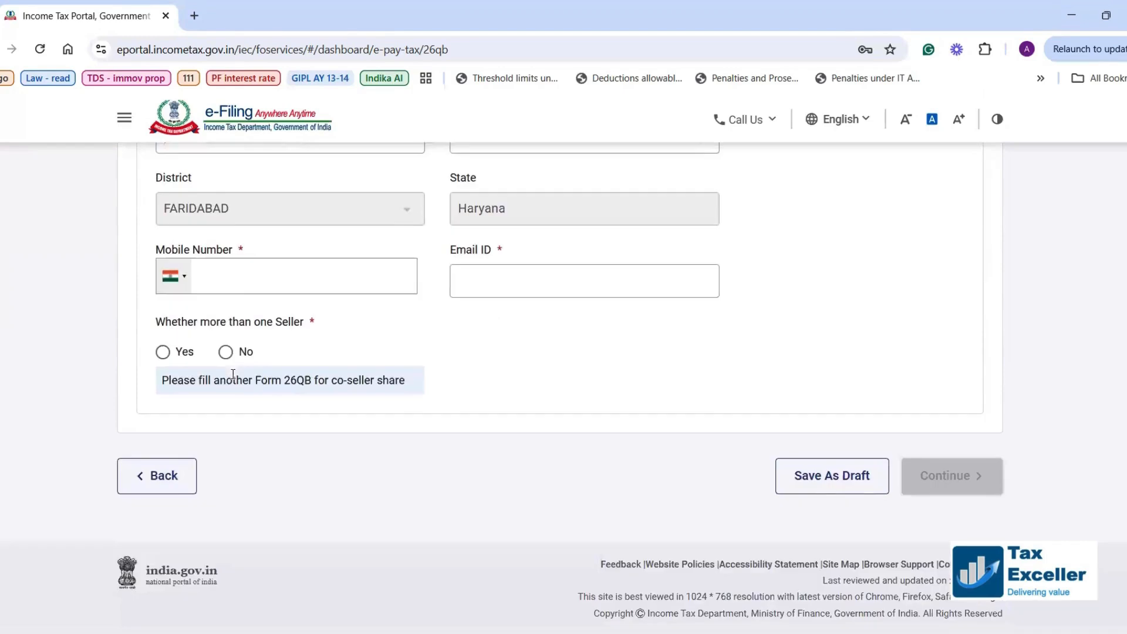
pyautogui.click(232, 279)
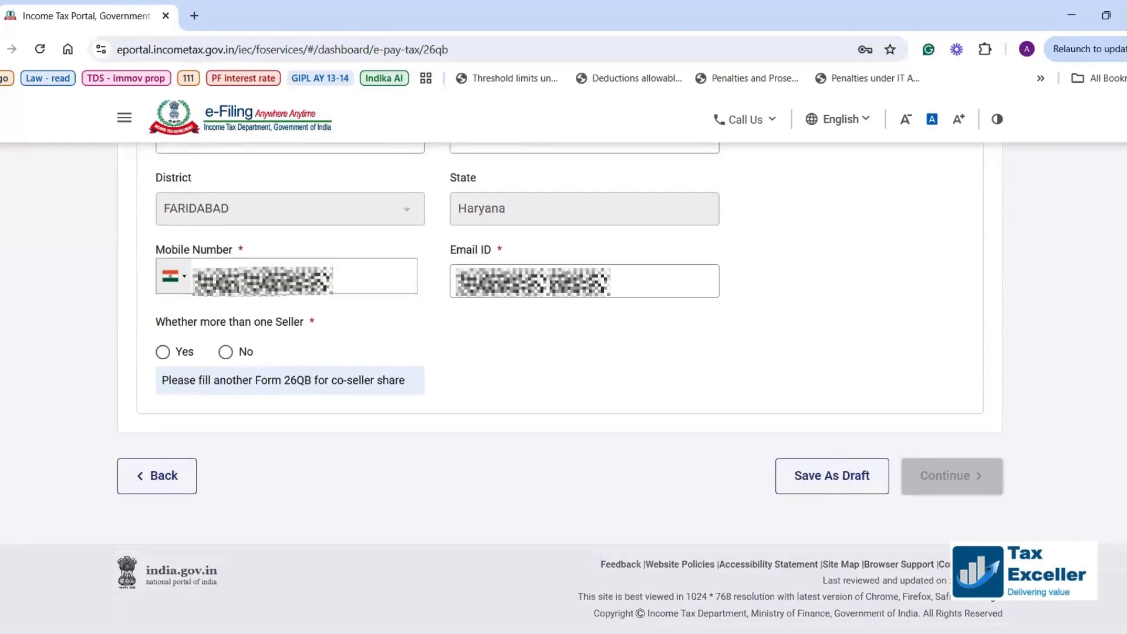
pyautogui.click(500, 282)
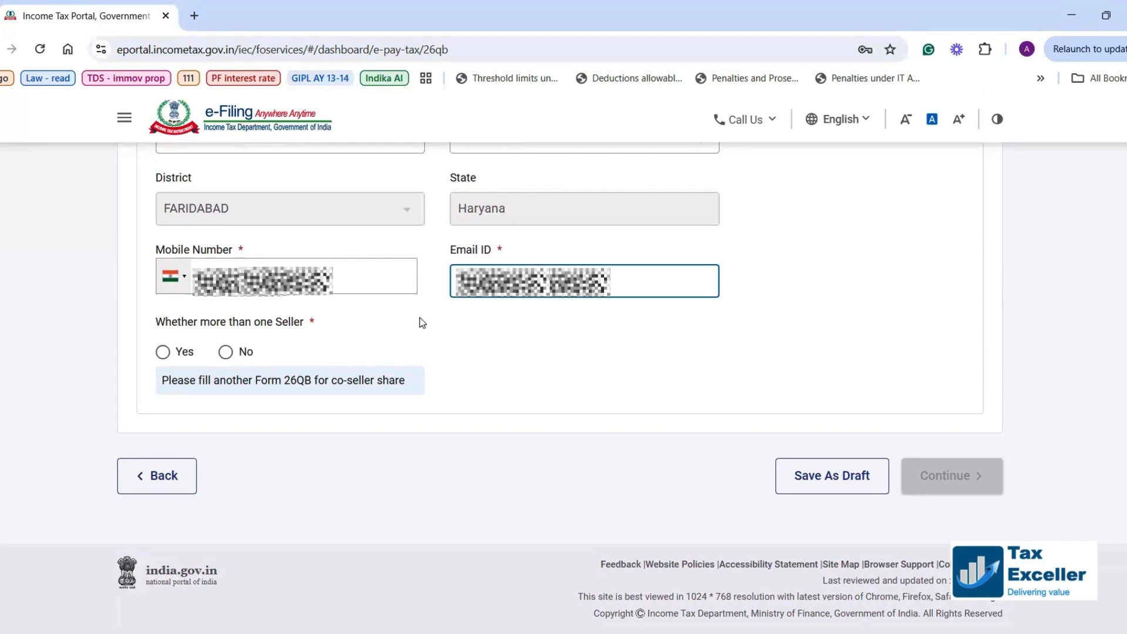
pyautogui.click(388, 369)
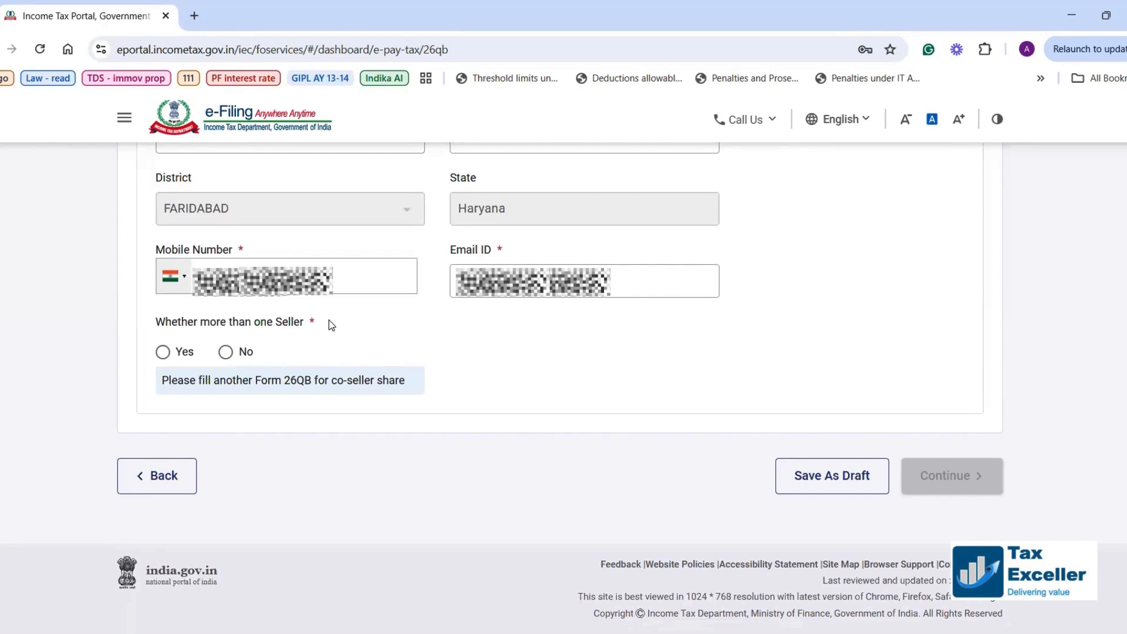
pyautogui.click(226, 353)
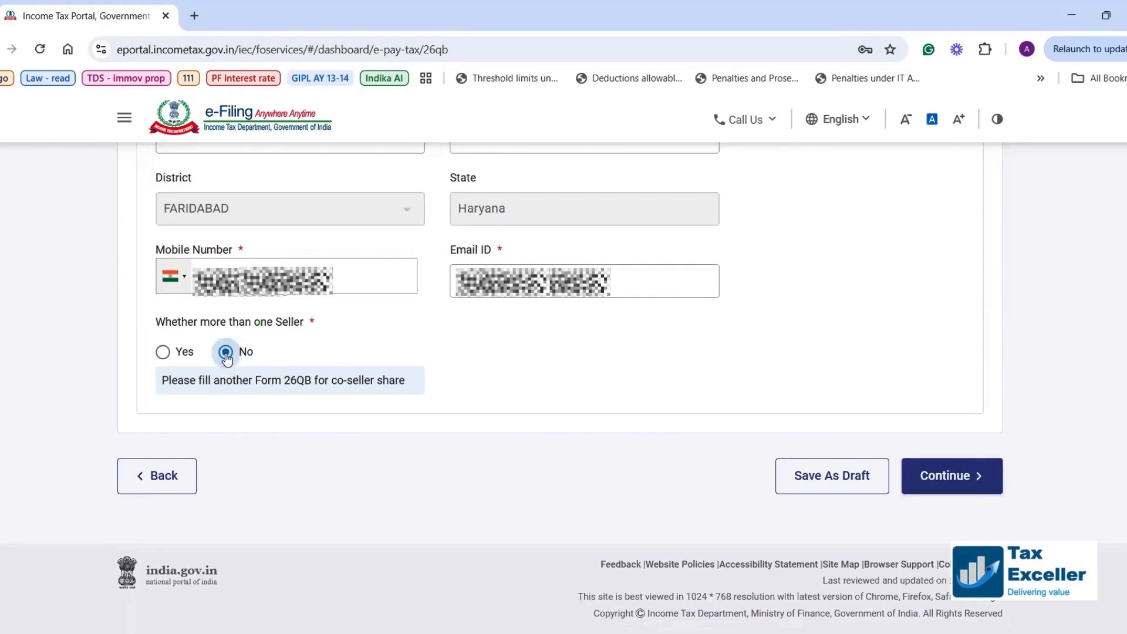
pyautogui.click(951, 476)
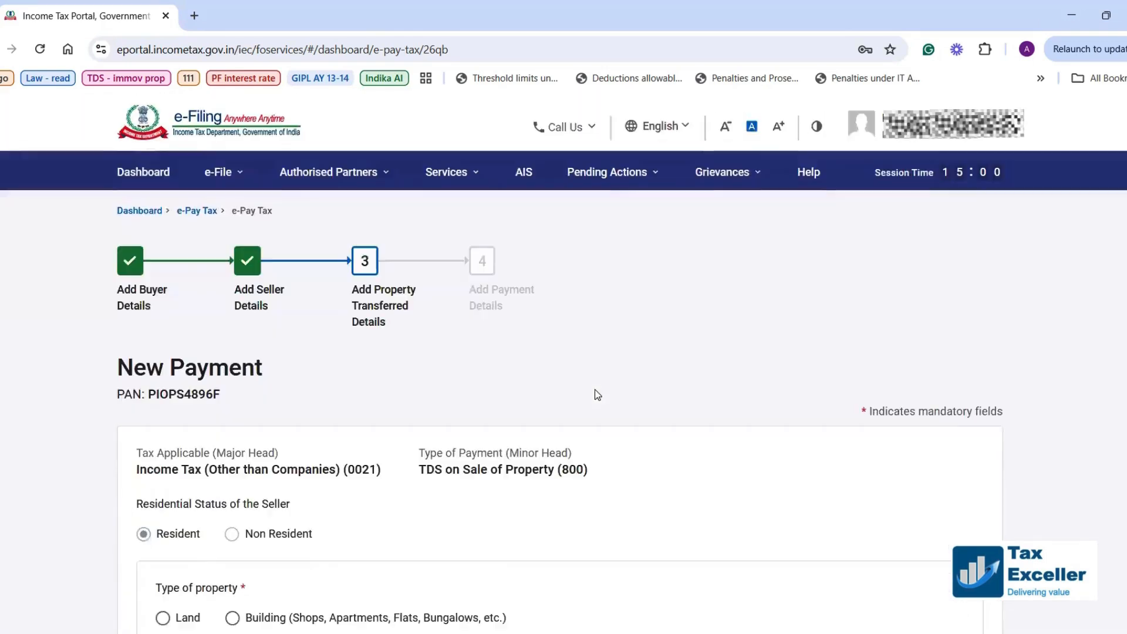
pyautogui.scroll(-5, 378, 396)
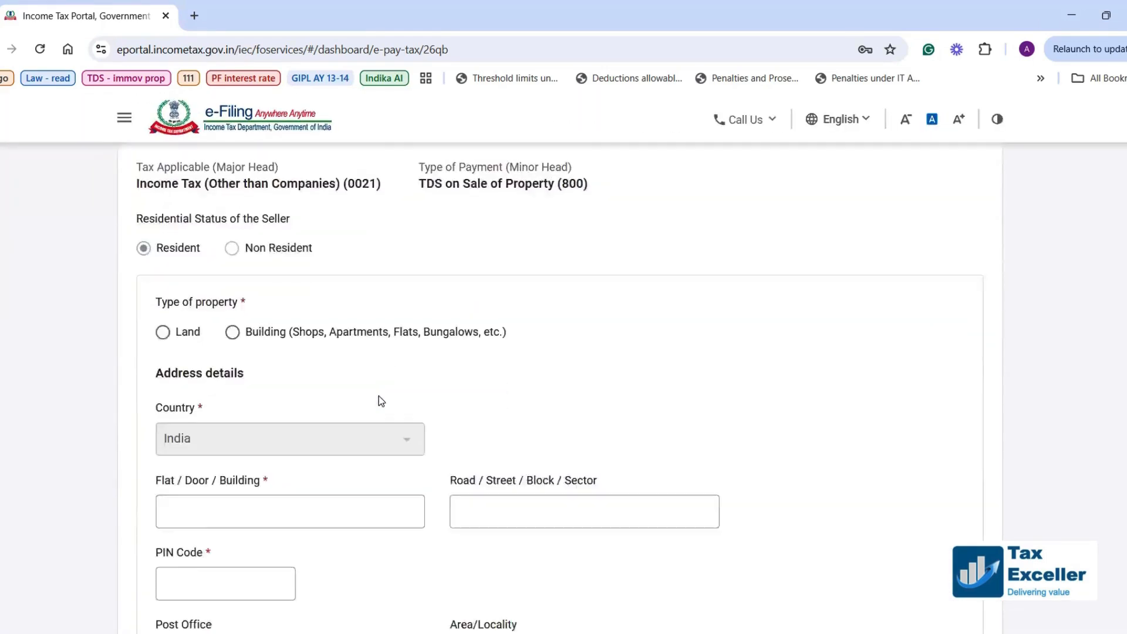
pyautogui.scroll(-2, 379, 396)
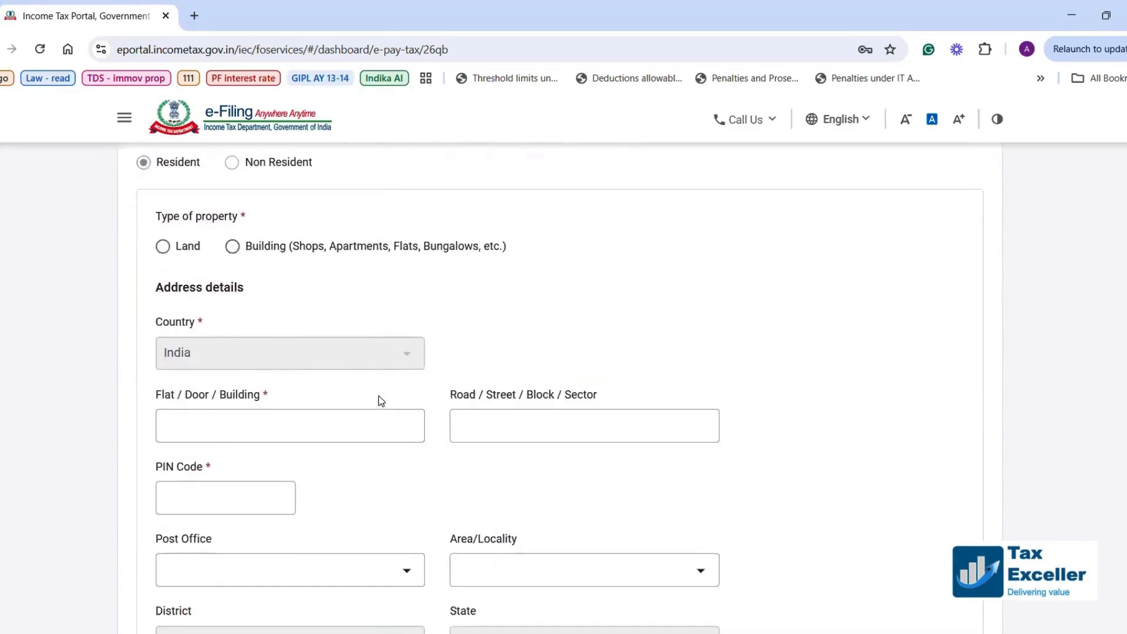
pyautogui.click(232, 246)
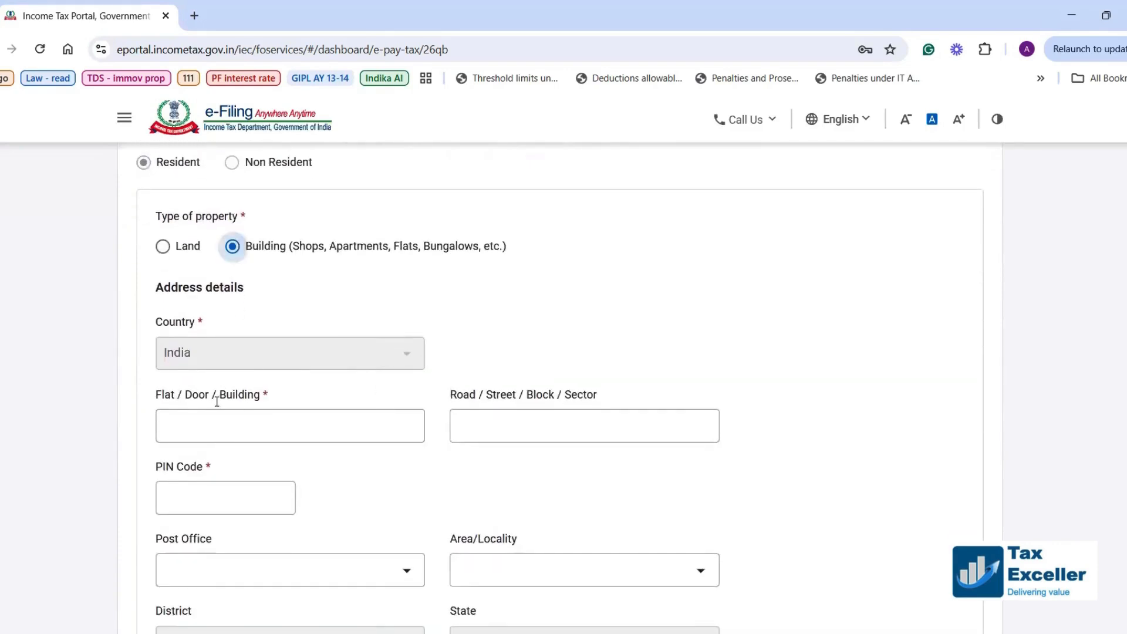
pyautogui.click(212, 421)
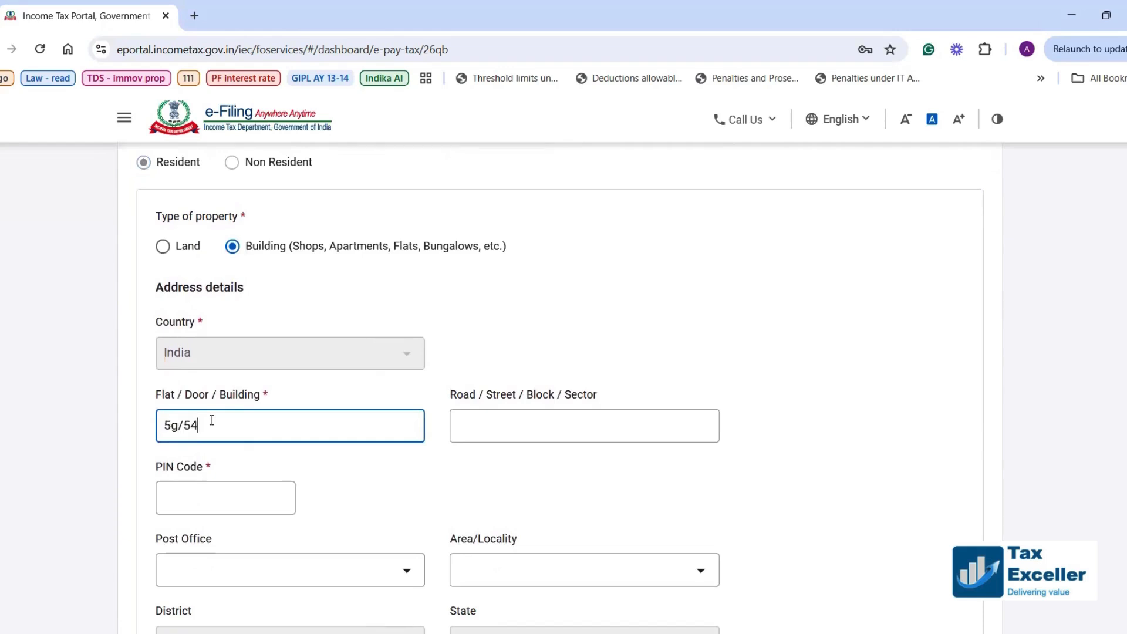
pyautogui.click(252, 498)
pyautogui.write('121')
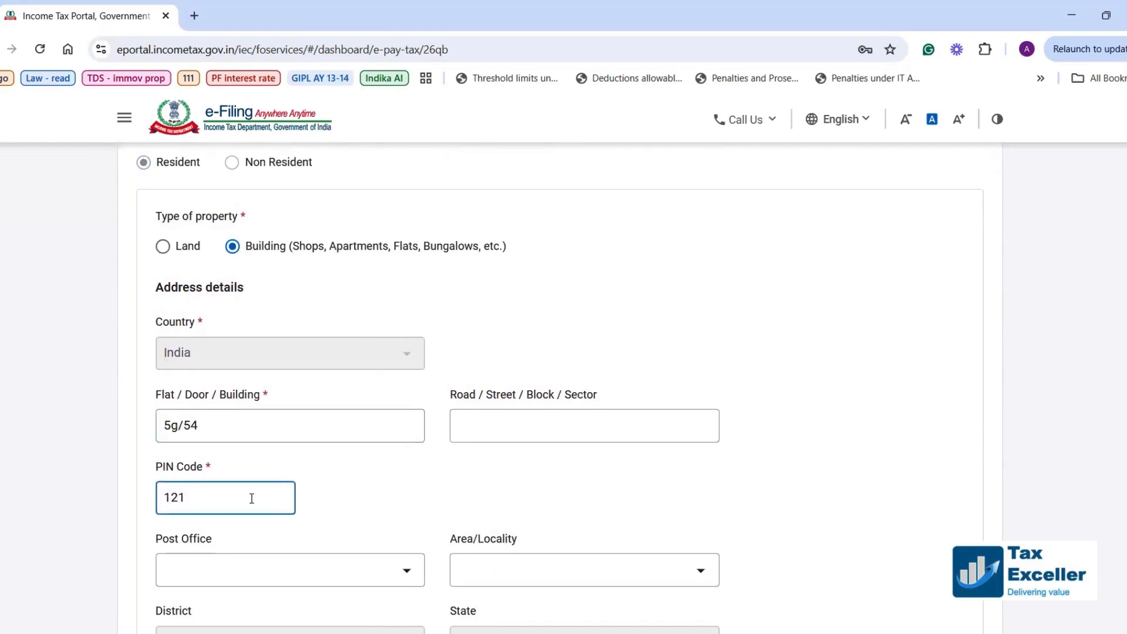
pyautogui.write('001')
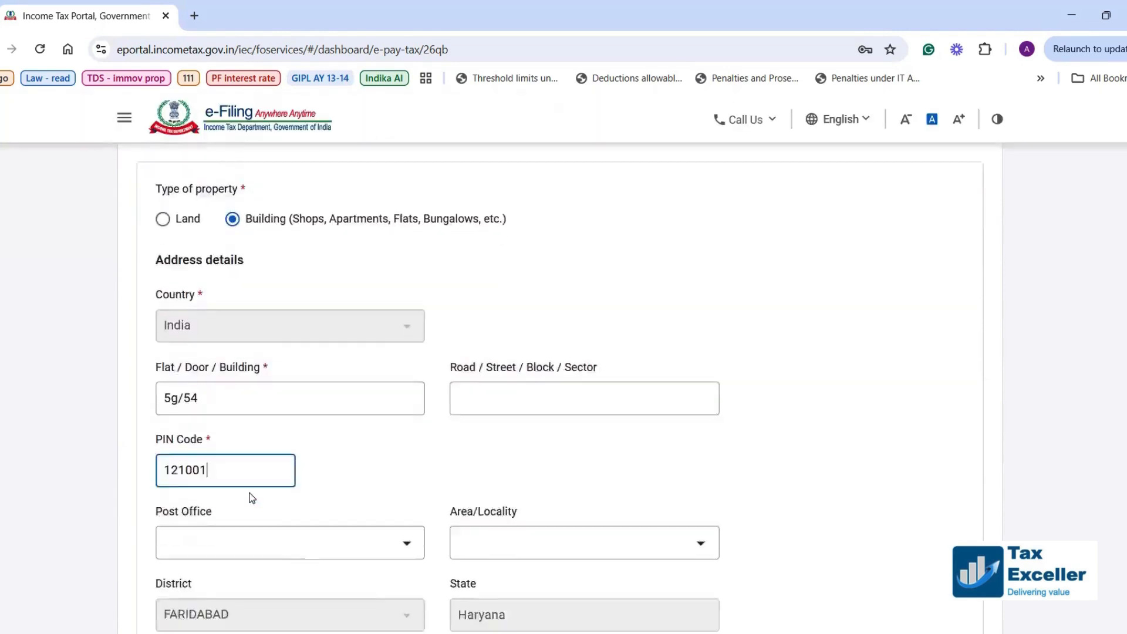
pyautogui.scroll(-3, 252, 498)
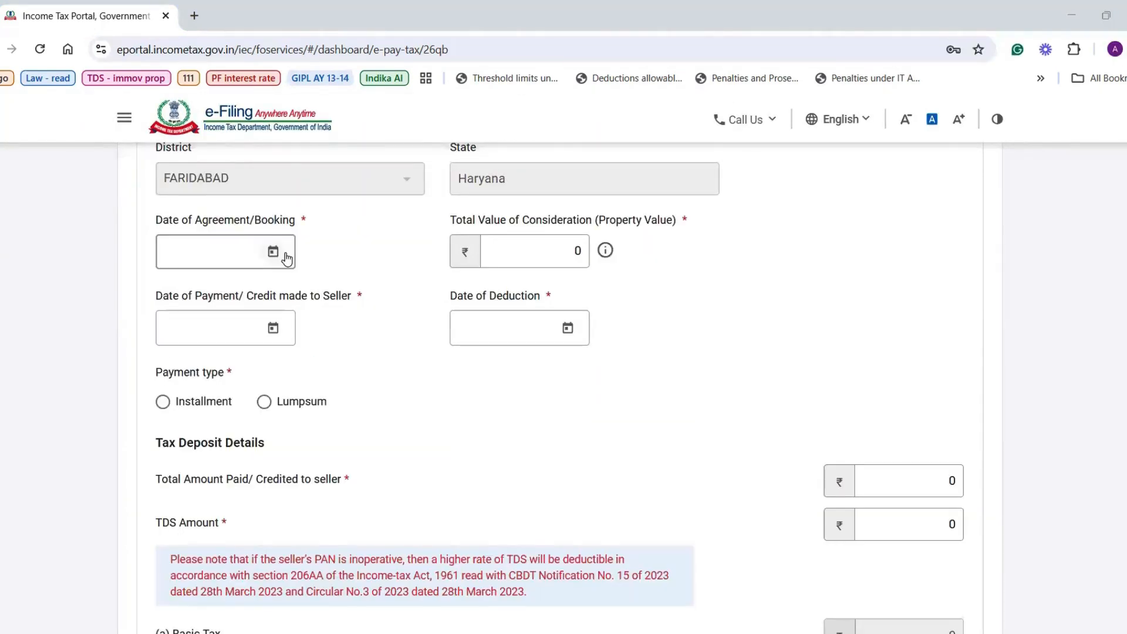
# Set both the agreement date and payment date to 25 June 2024.
pyautogui.click(274, 254)
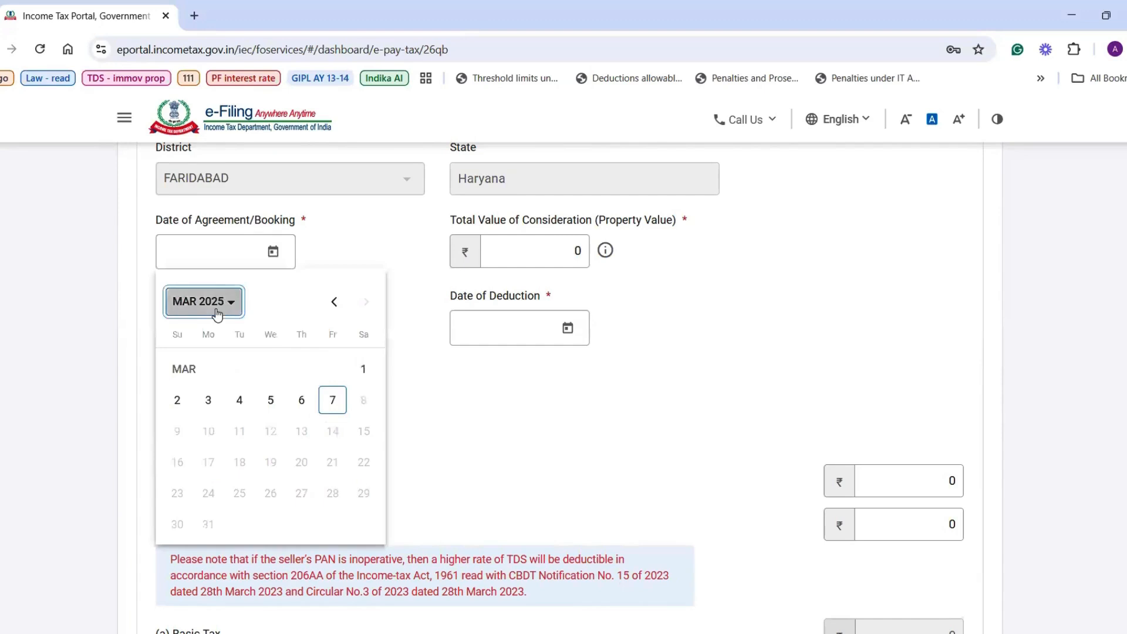
pyautogui.click(216, 312)
pyautogui.click(297, 506)
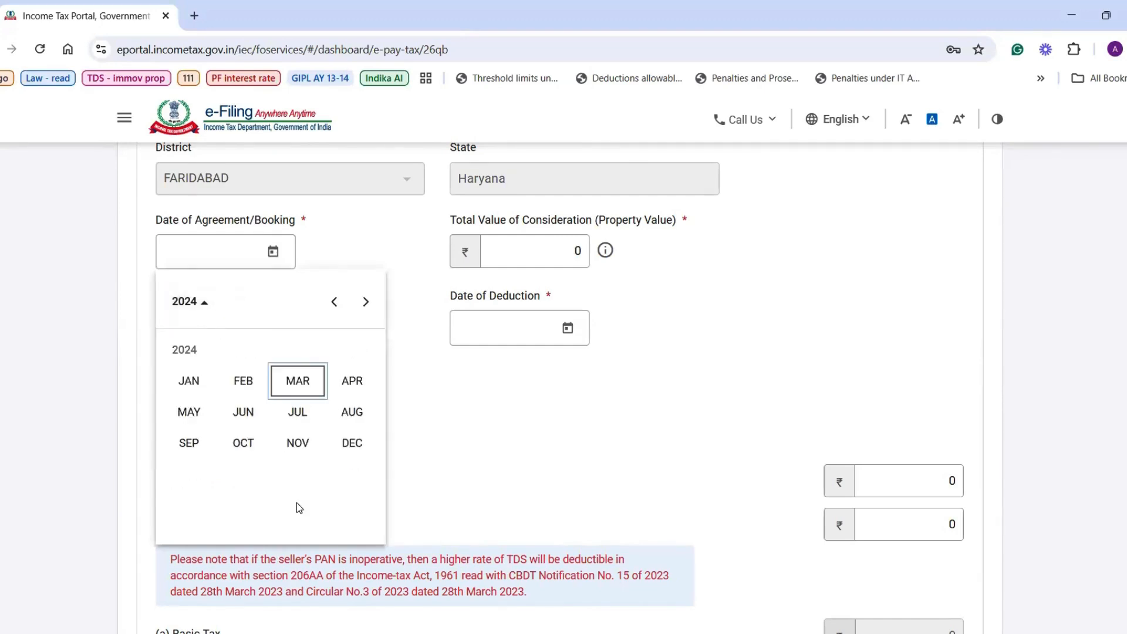
pyautogui.click(242, 412)
pyautogui.click(239, 494)
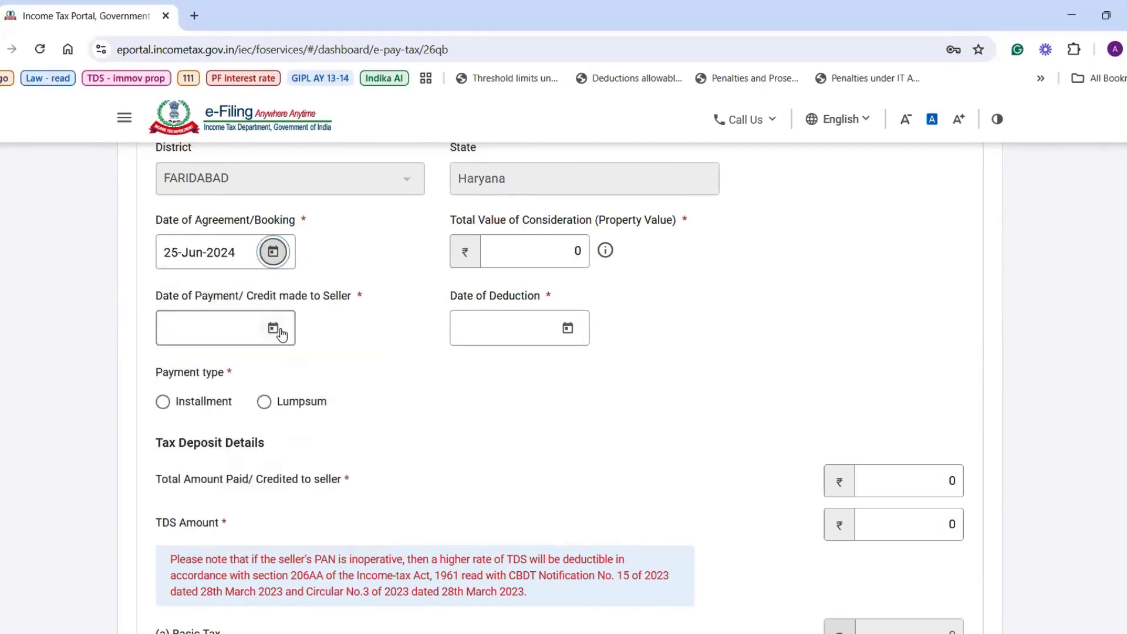
pyautogui.click(274, 328)
pyautogui.click(232, 383)
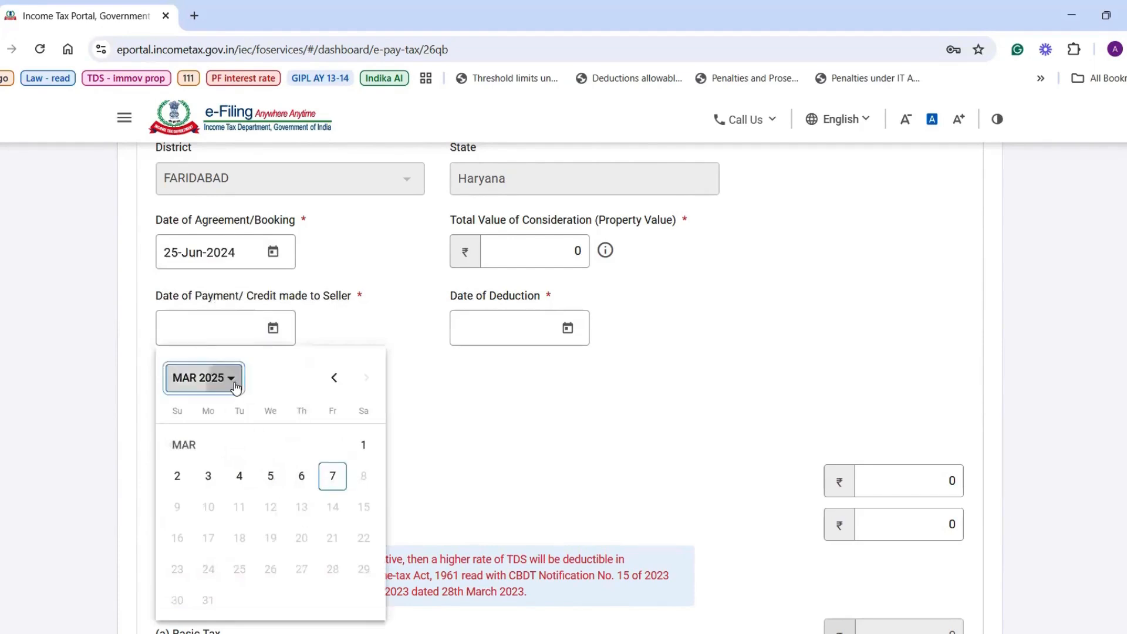
pyautogui.click(285, 584)
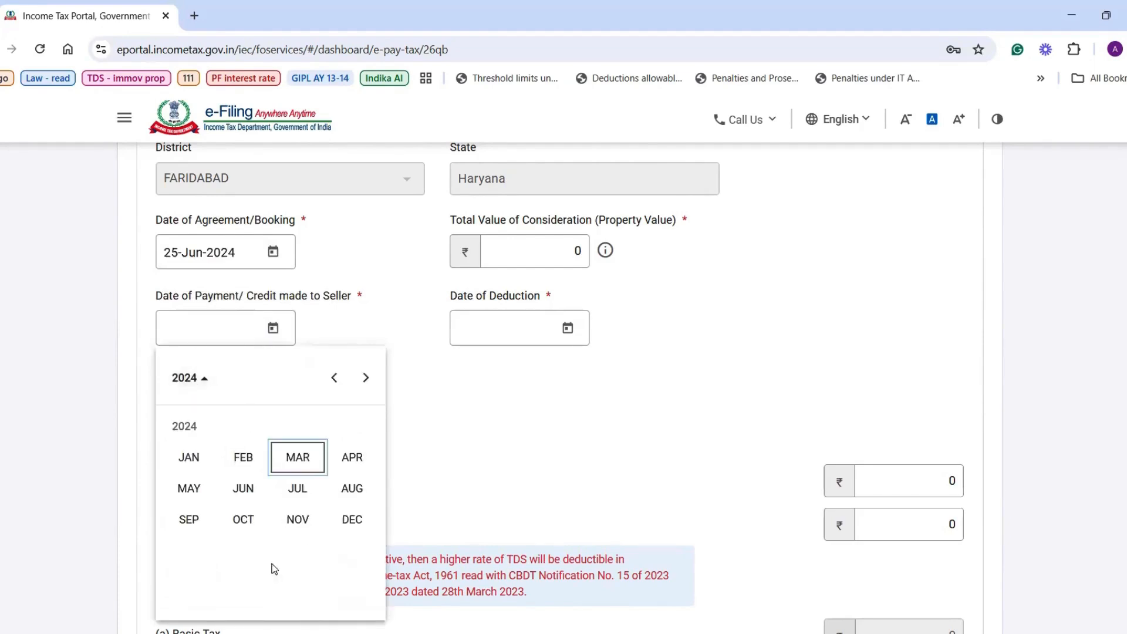
pyautogui.click(242, 491)
pyautogui.click(240, 569)
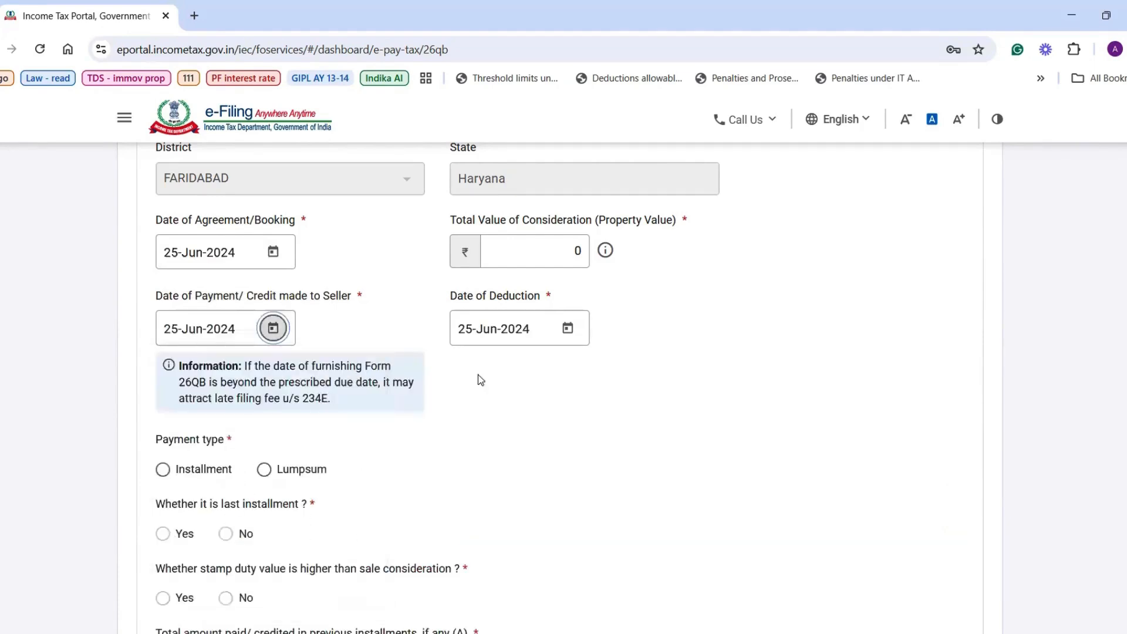
# Enter a total consideration value of 1,00,00,000.
pyautogui.click(540, 263)
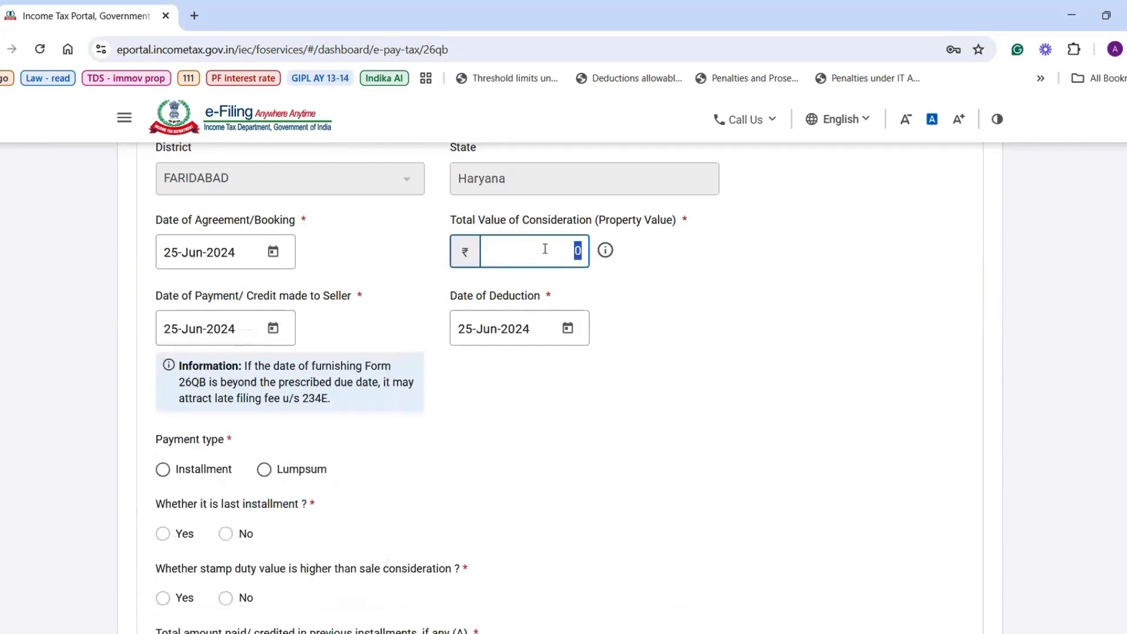
pyautogui.write('1,00,00,00')
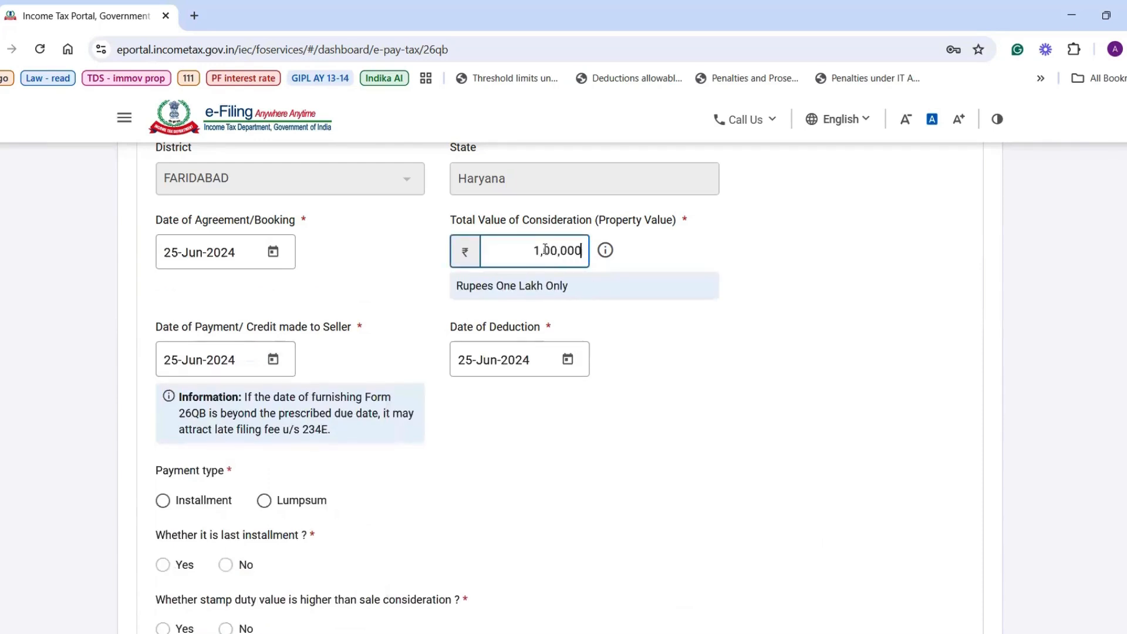
pyautogui.write('0')
pyautogui.click(603, 393)
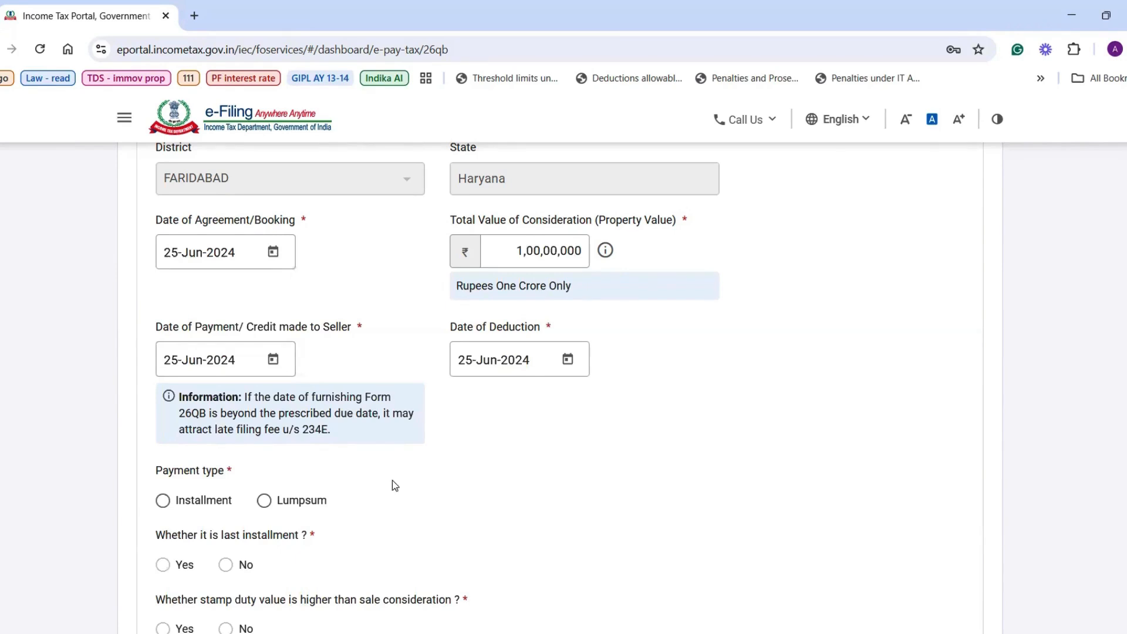
# Mark a lump-sum payment, answer No on stamp duty, and enter 1,00,00,000 paid currently.
pyautogui.scroll(-2, 392, 480)
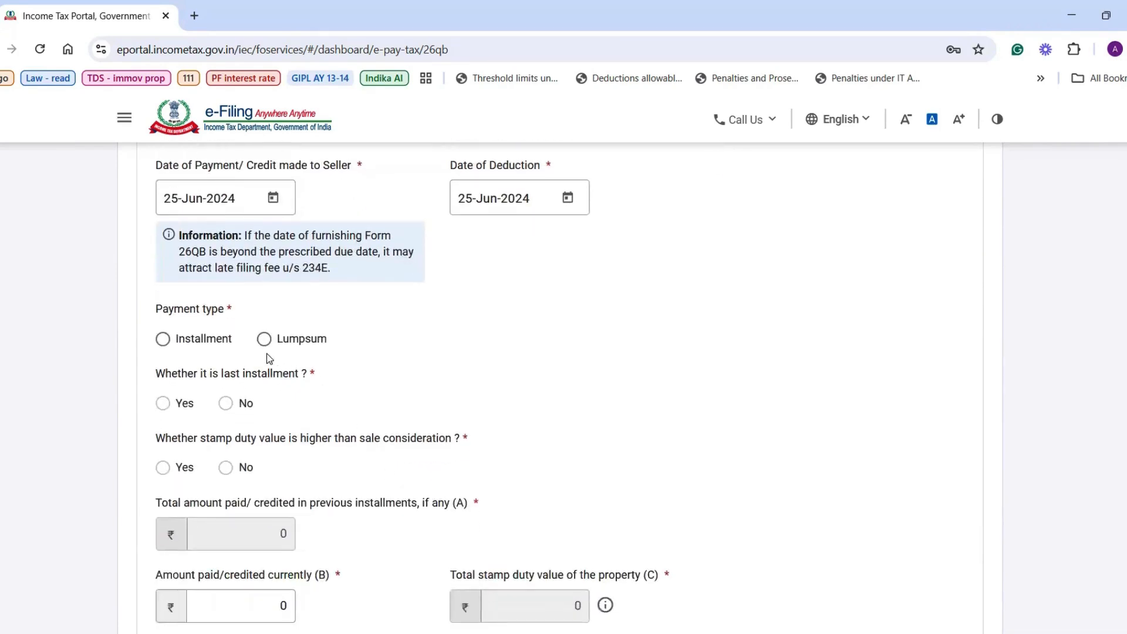
pyautogui.click(264, 339)
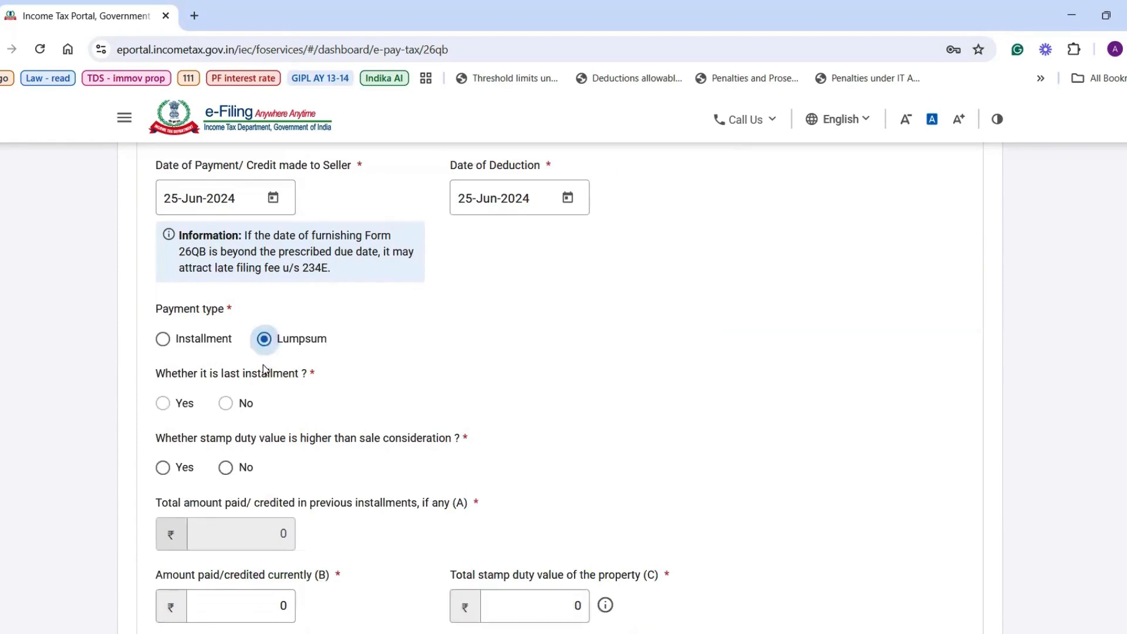
pyautogui.click(226, 468)
pyautogui.scroll(-3, 226, 470)
pyautogui.click(246, 418)
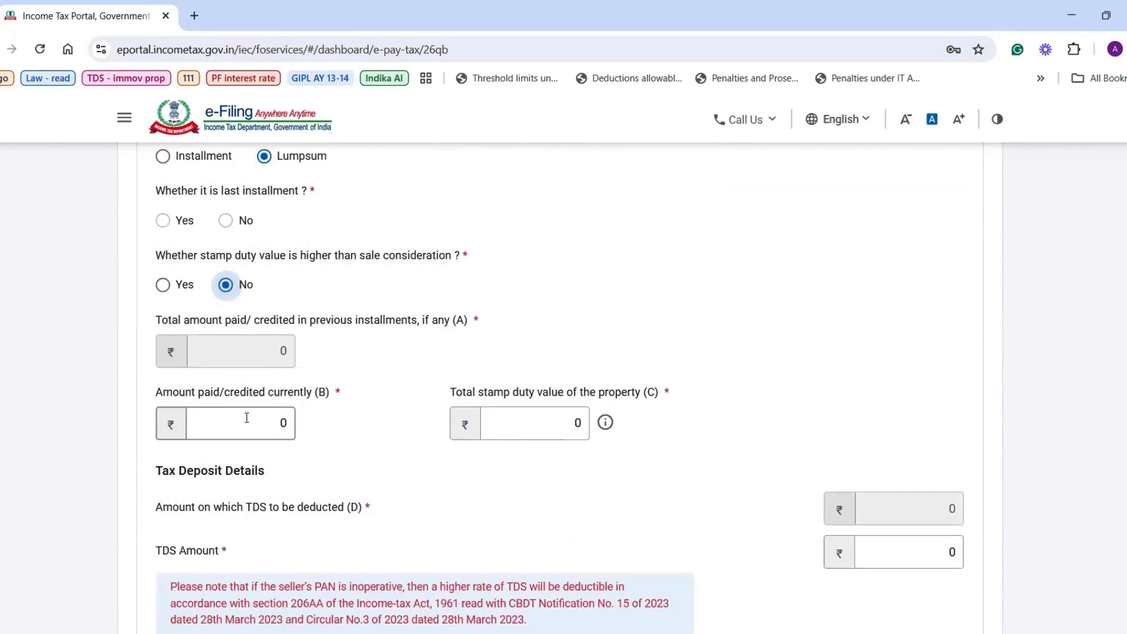
pyautogui.write('100000000')
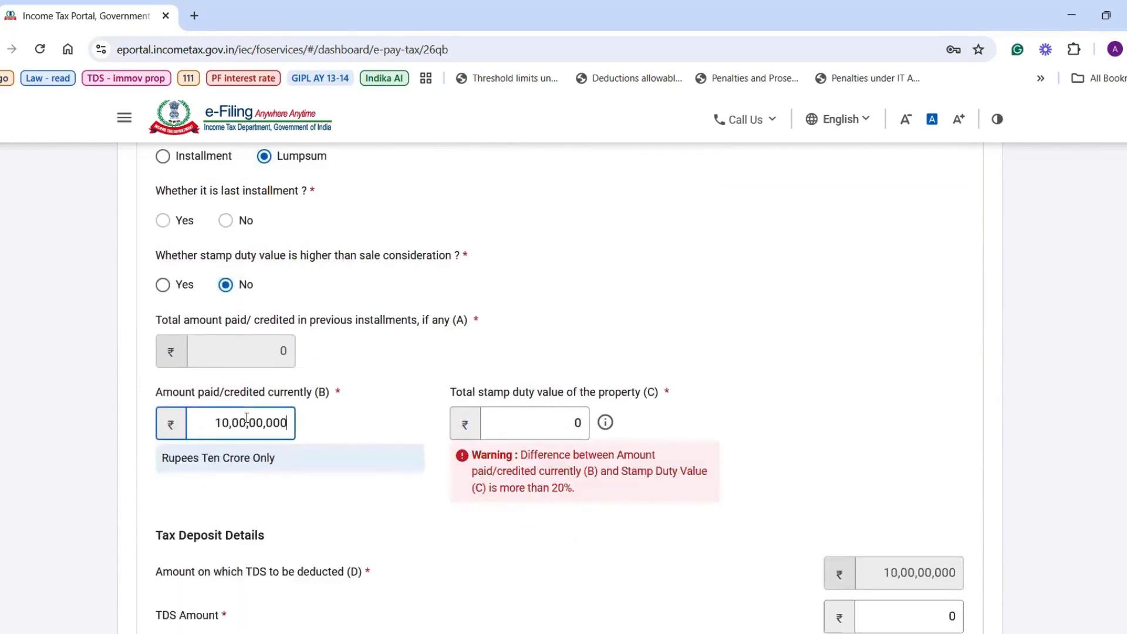
pyautogui.press('BackSpace')
# Enter a stamp duty value of 95,00,000 and a TDS amount of 1,00,000.
pyautogui.click(540, 419)
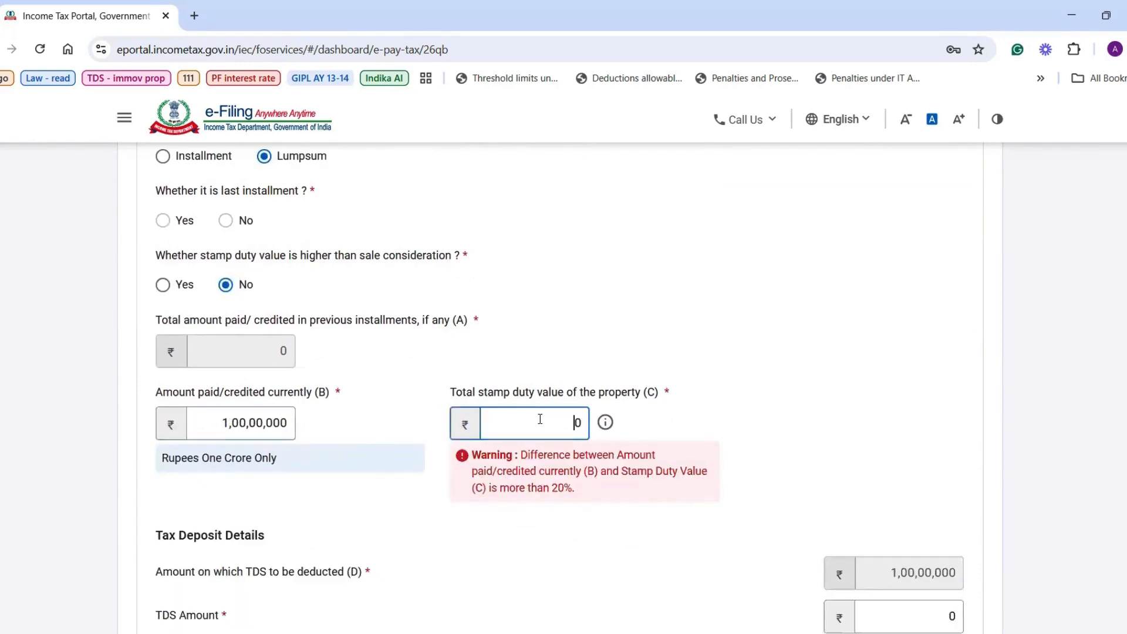
pyautogui.write('95,00,0')
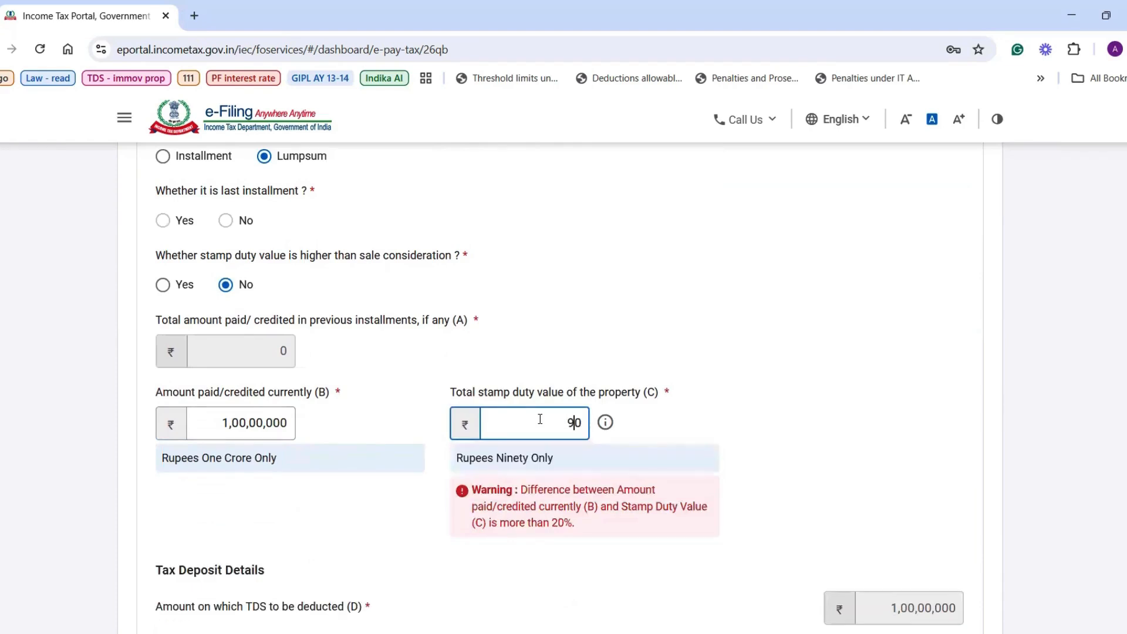
pyautogui.write('0')
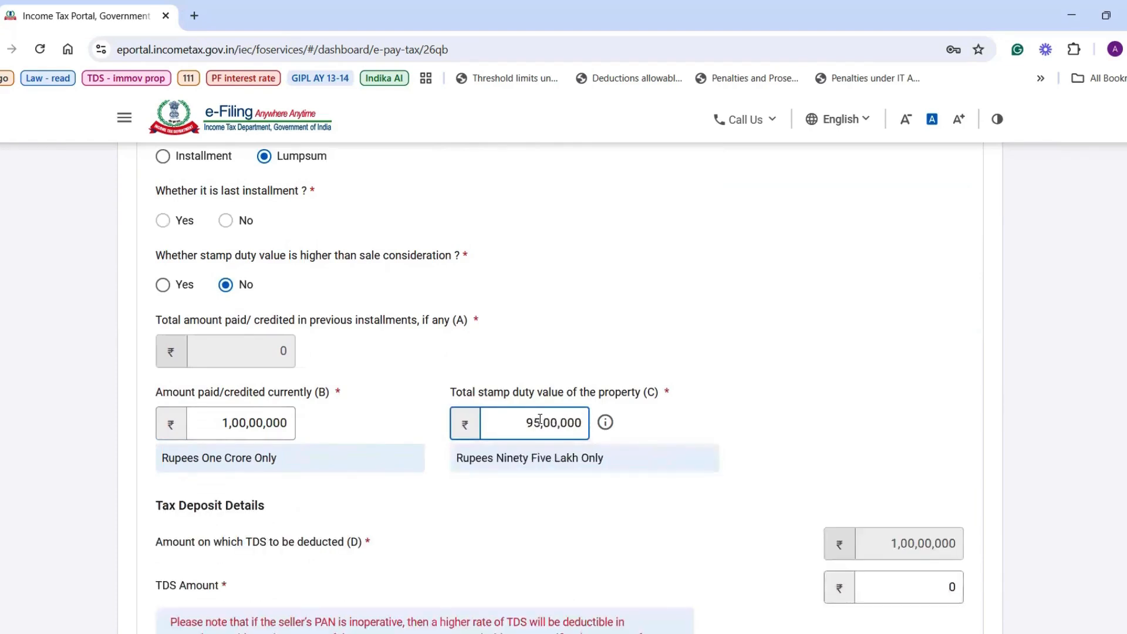
pyautogui.scroll(-3, 614, 533)
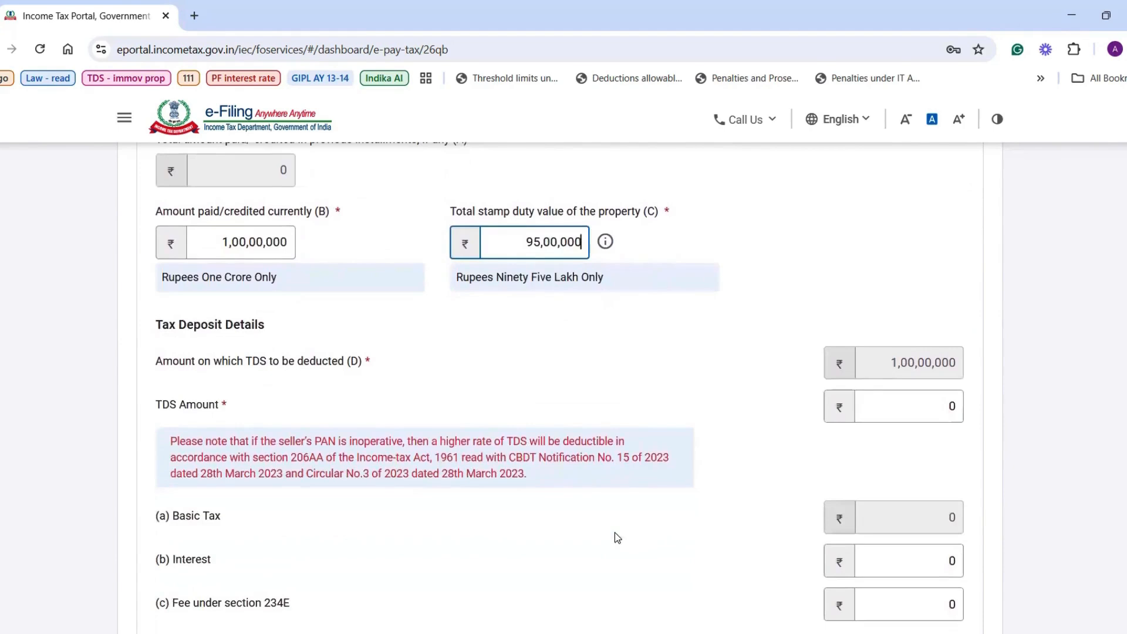
pyautogui.click(910, 401)
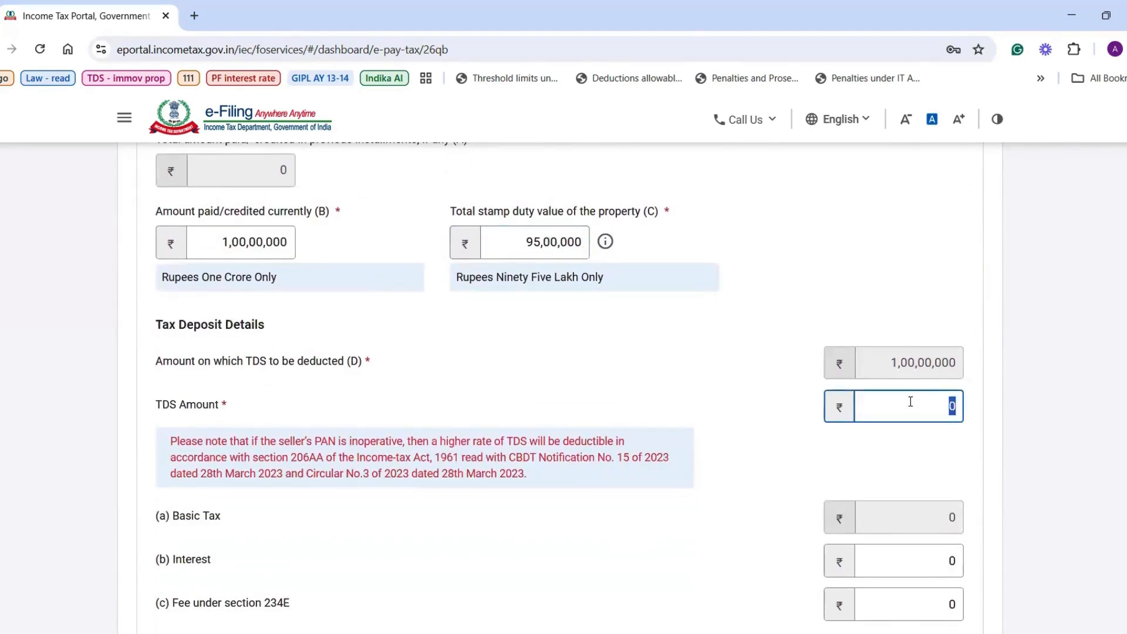
pyautogui.write('1,00,000')
pyautogui.scroll(-5, 805, 477)
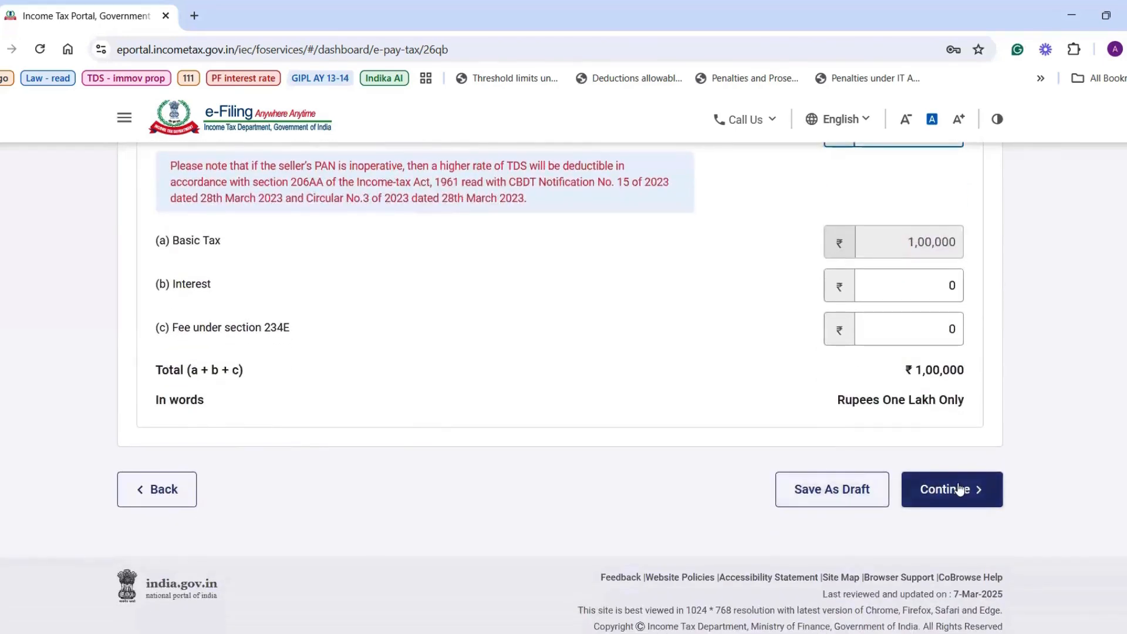
# Choose HDFC Bank under Net Banking and continue to the payment preview.
pyautogui.click(959, 489)
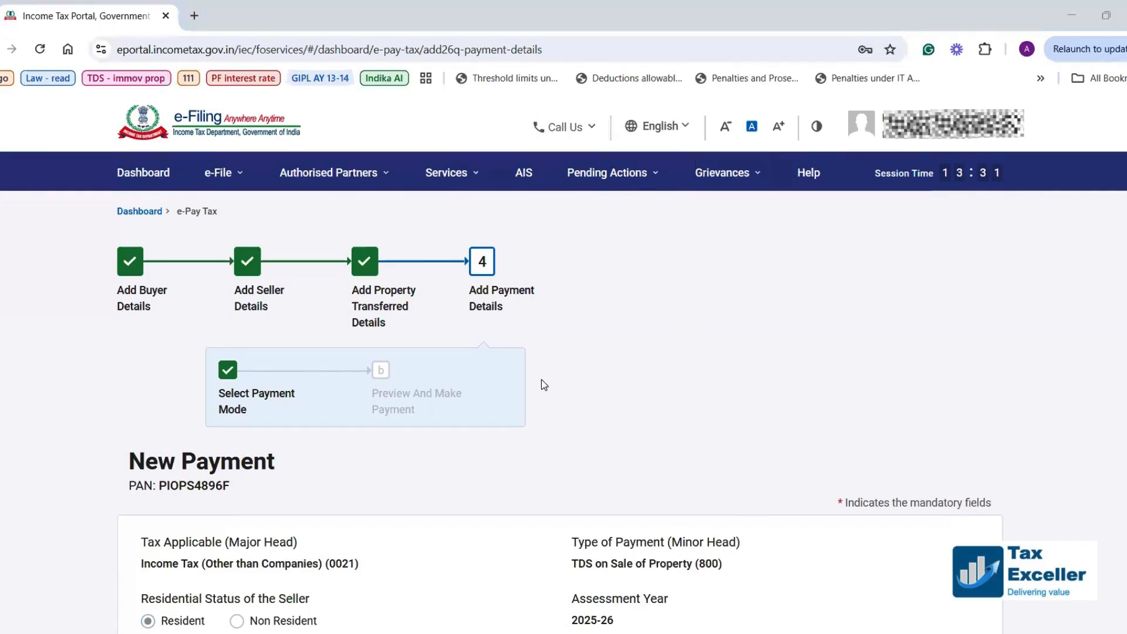
pyautogui.scroll(-7, 541, 379)
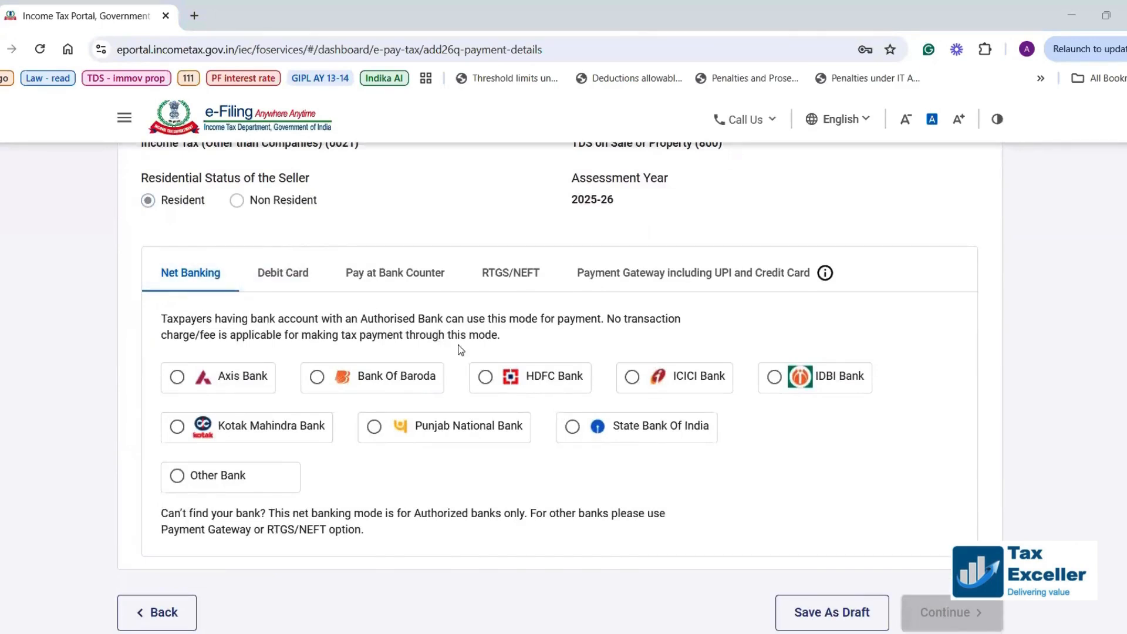
pyautogui.scroll(-1, 461, 350)
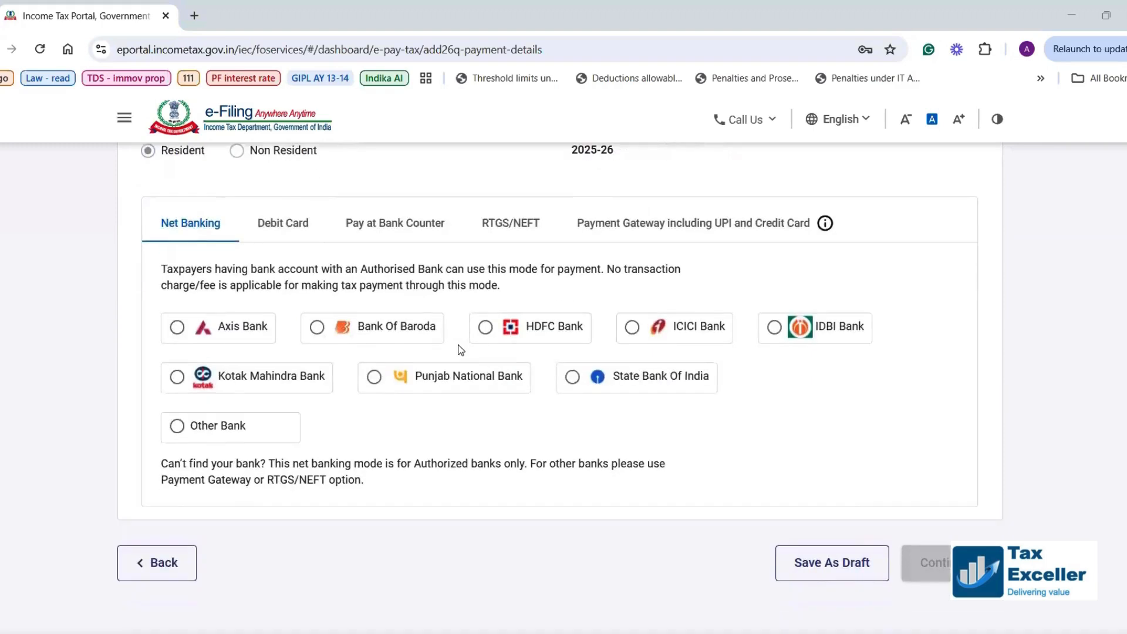
pyautogui.click(486, 329)
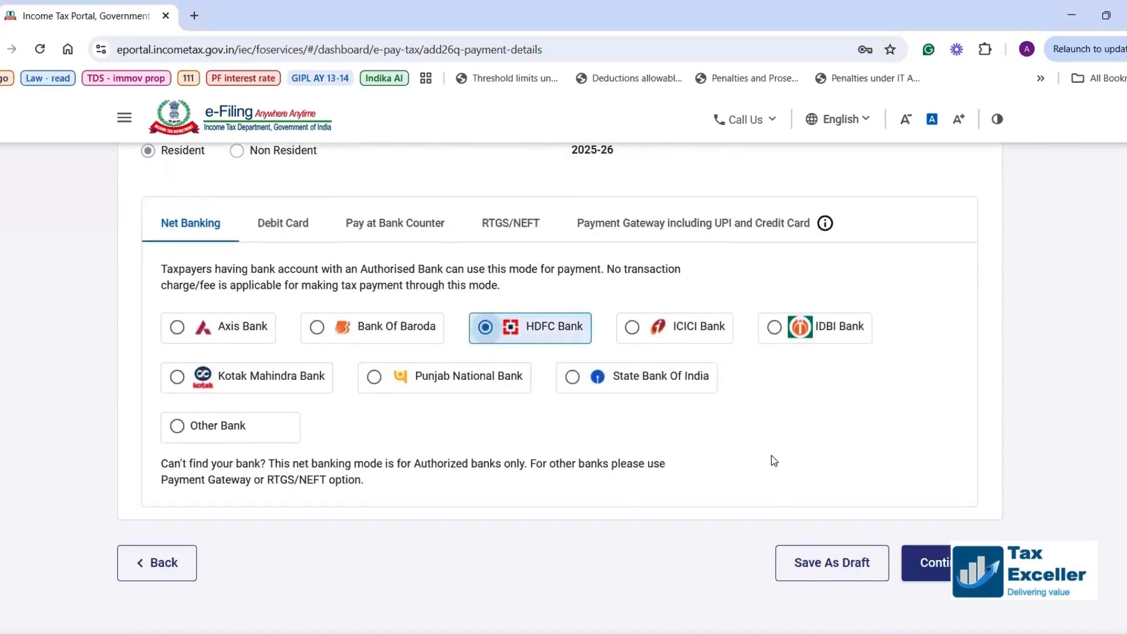
pyautogui.click(931, 565)
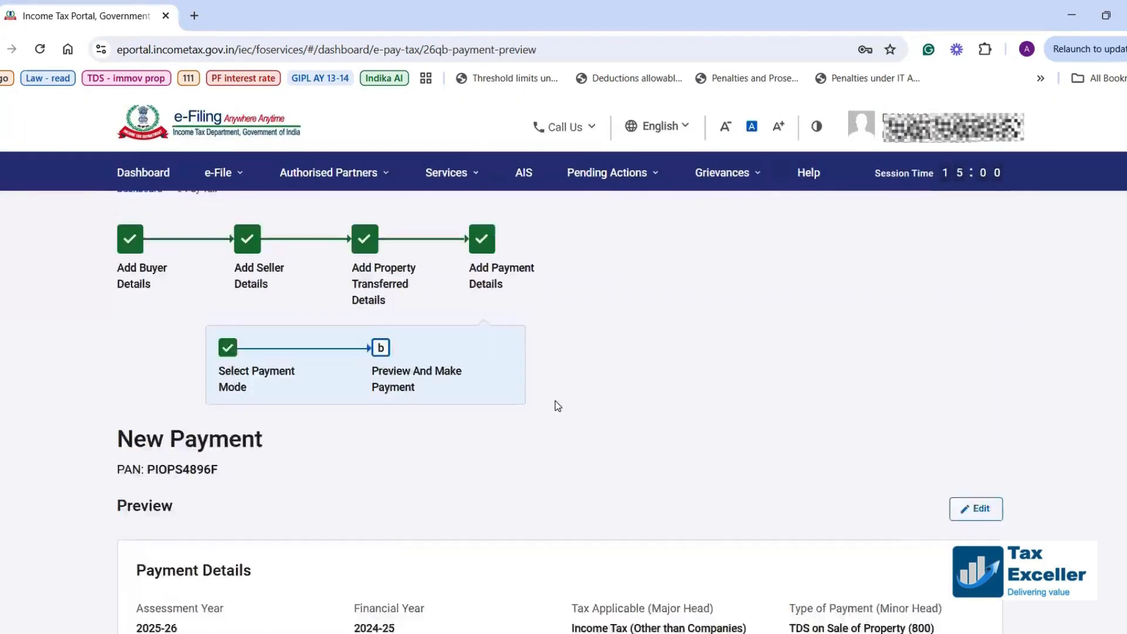
pyautogui.scroll(-3, 559, 404)
pyautogui.scroll(-6, 558, 405)
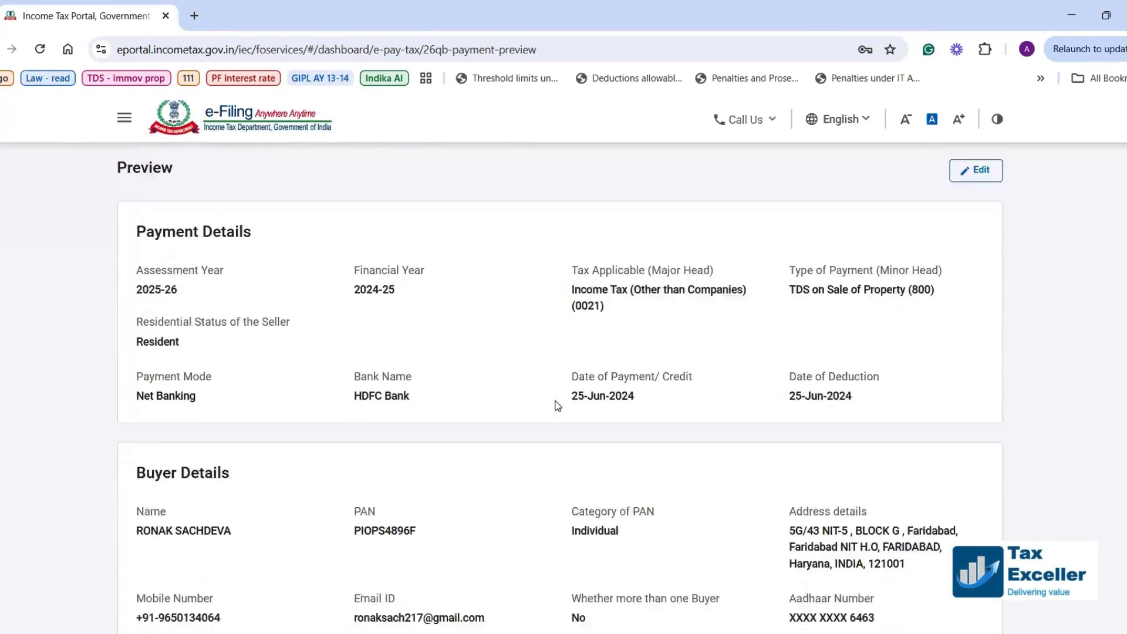
pyautogui.scroll(-6, 558, 405)
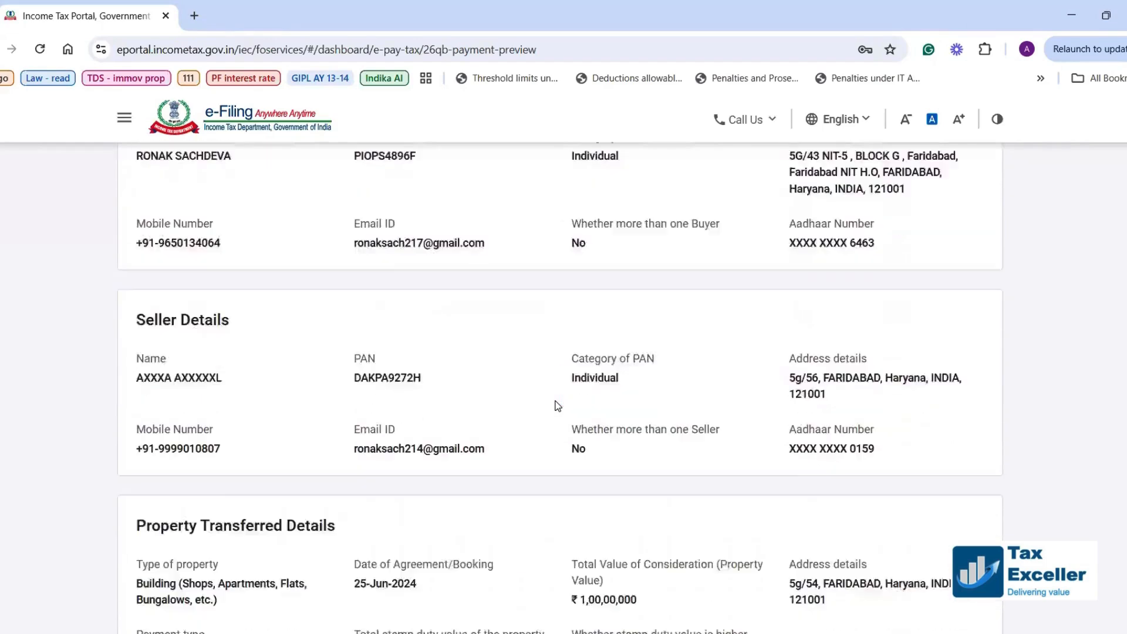
pyautogui.scroll(3, 558, 405)
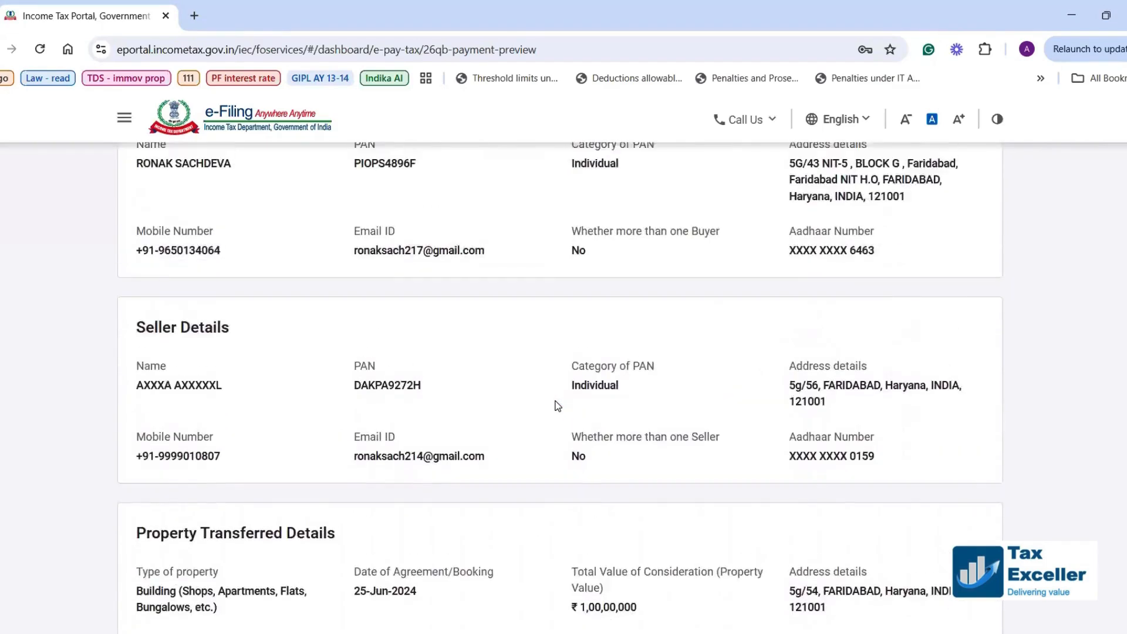
pyautogui.scroll(-2, 557, 405)
pyautogui.scroll(-5, 557, 405)
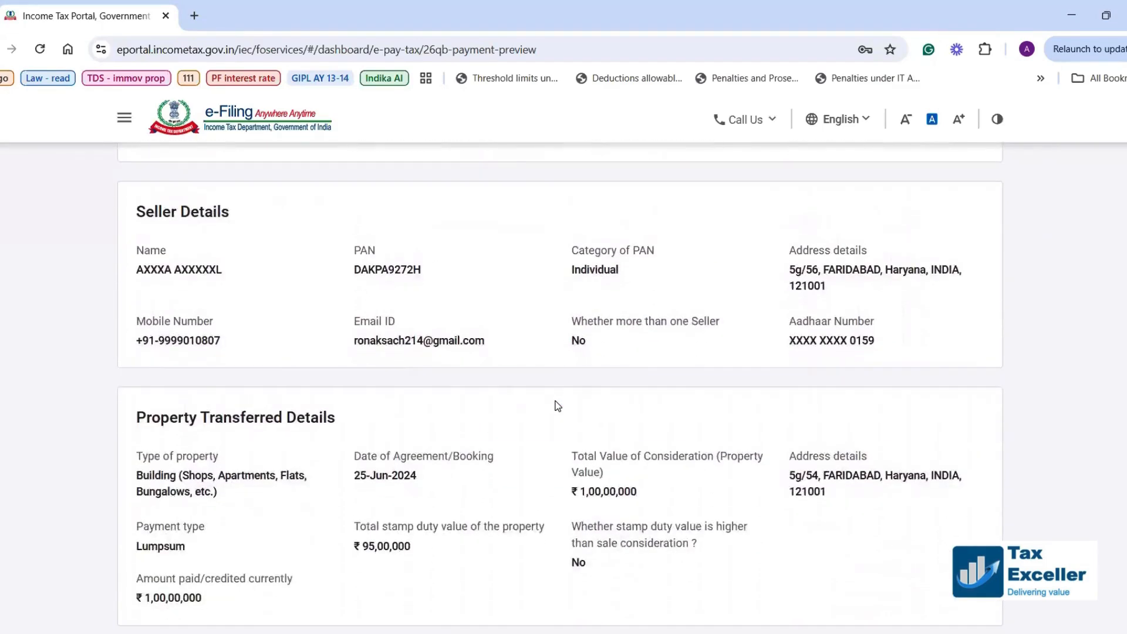
pyautogui.scroll(-5, 558, 405)
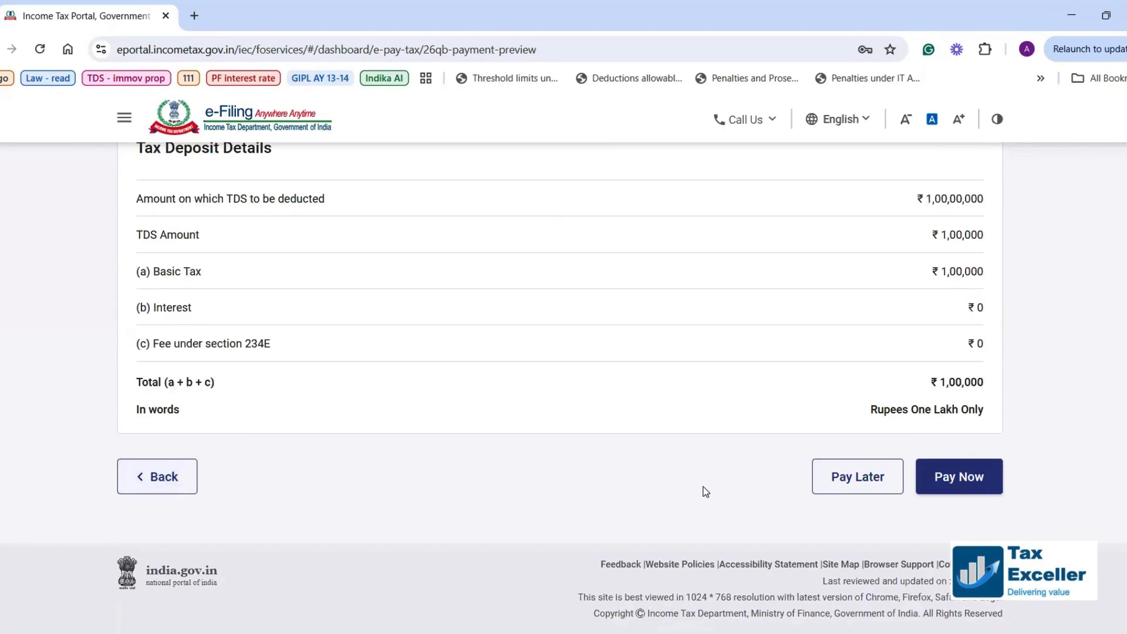
# Choose Pay Now, agree to the e-Pay terms, and submit the challan to HDFC Bank.
pyautogui.click(958, 477)
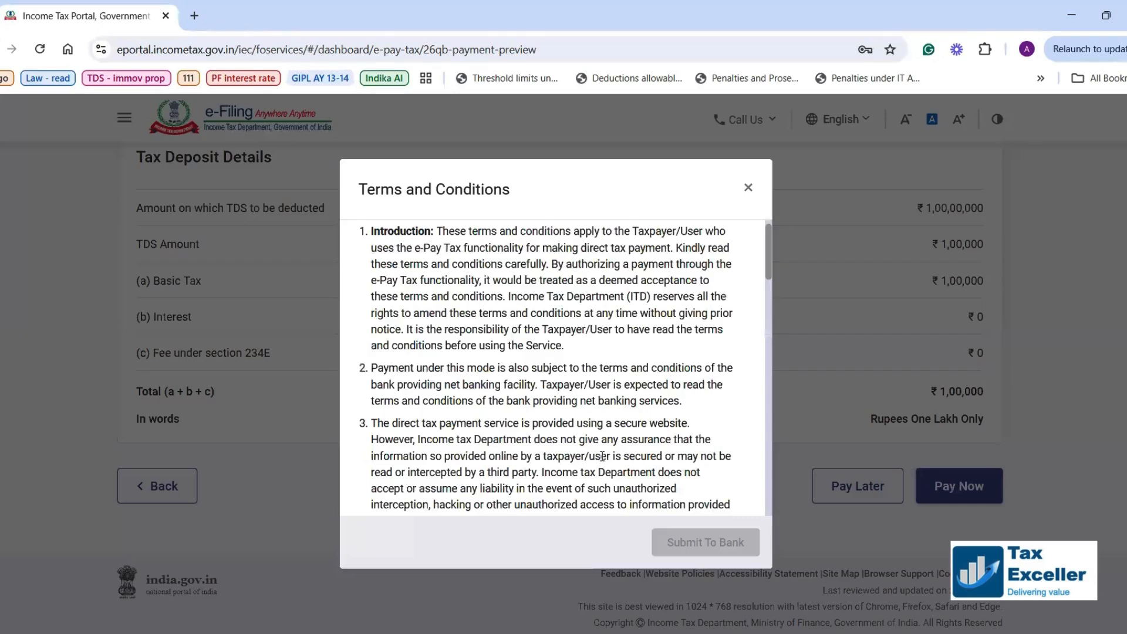
pyautogui.scroll(-15, 602, 456)
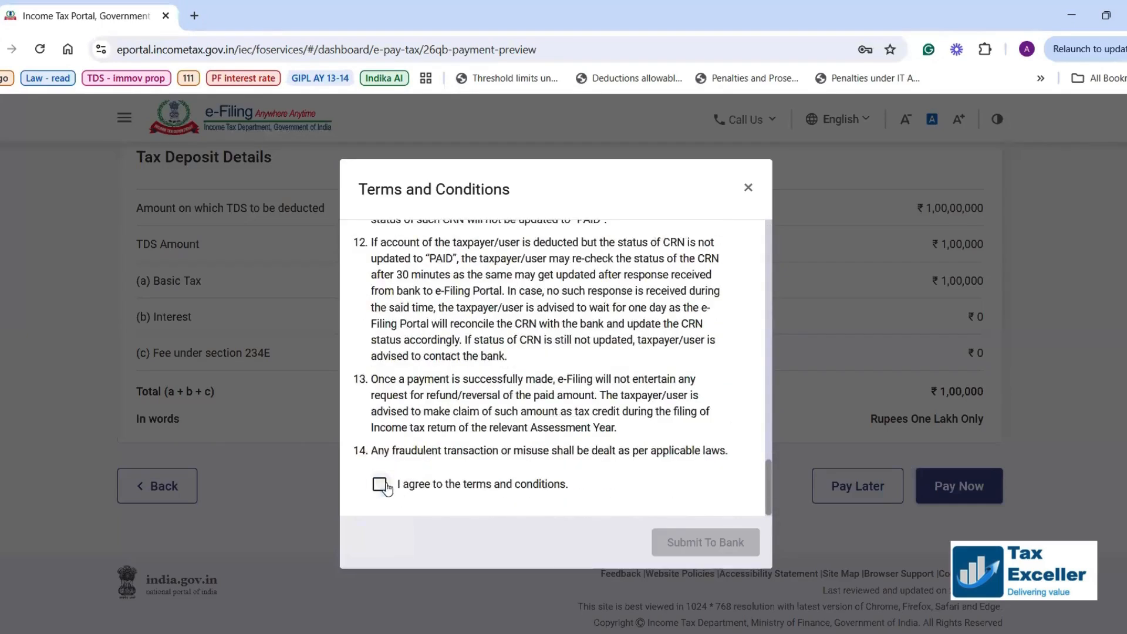
pyautogui.click(380, 486)
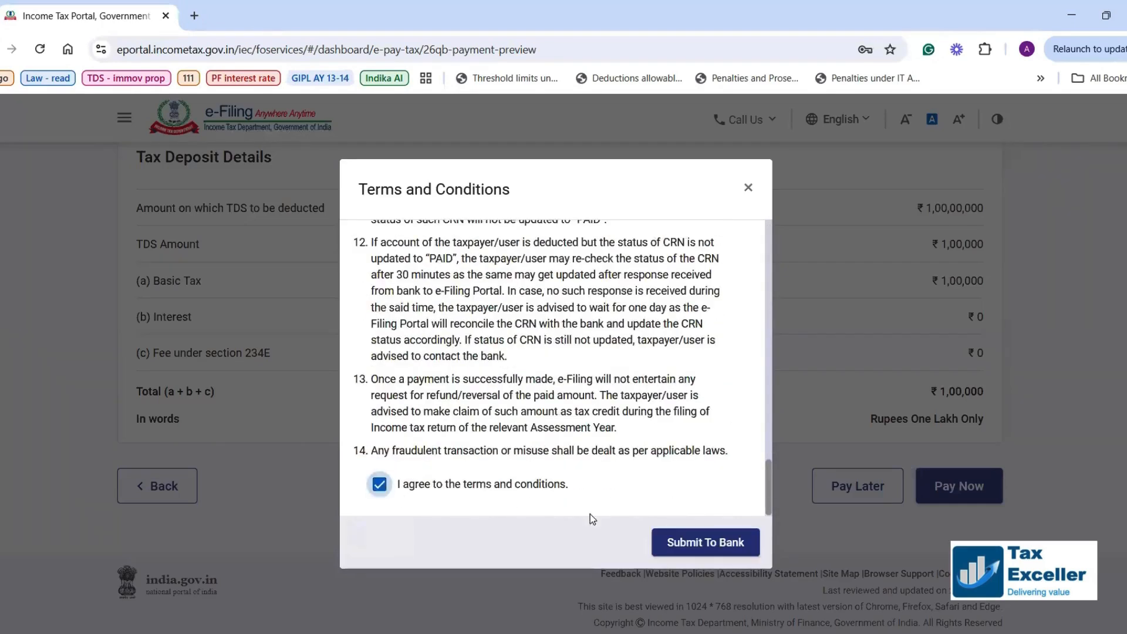
pyautogui.click(695, 544)
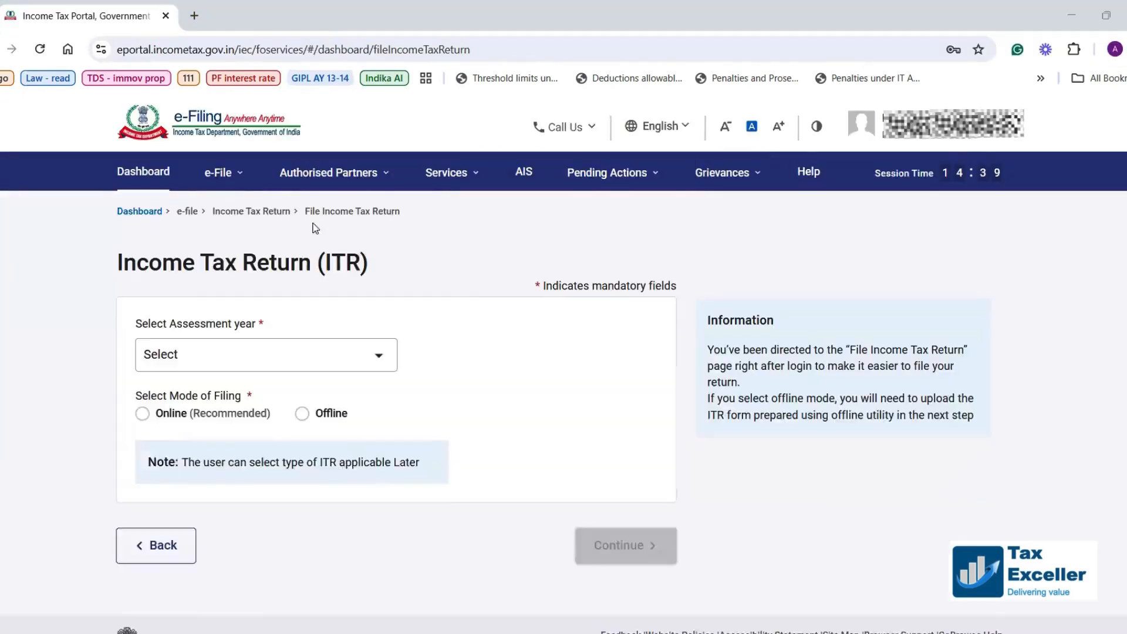
# Go to e-File > e-Pay Tax and switch to the Payment History tab.
pyautogui.click(219, 173)
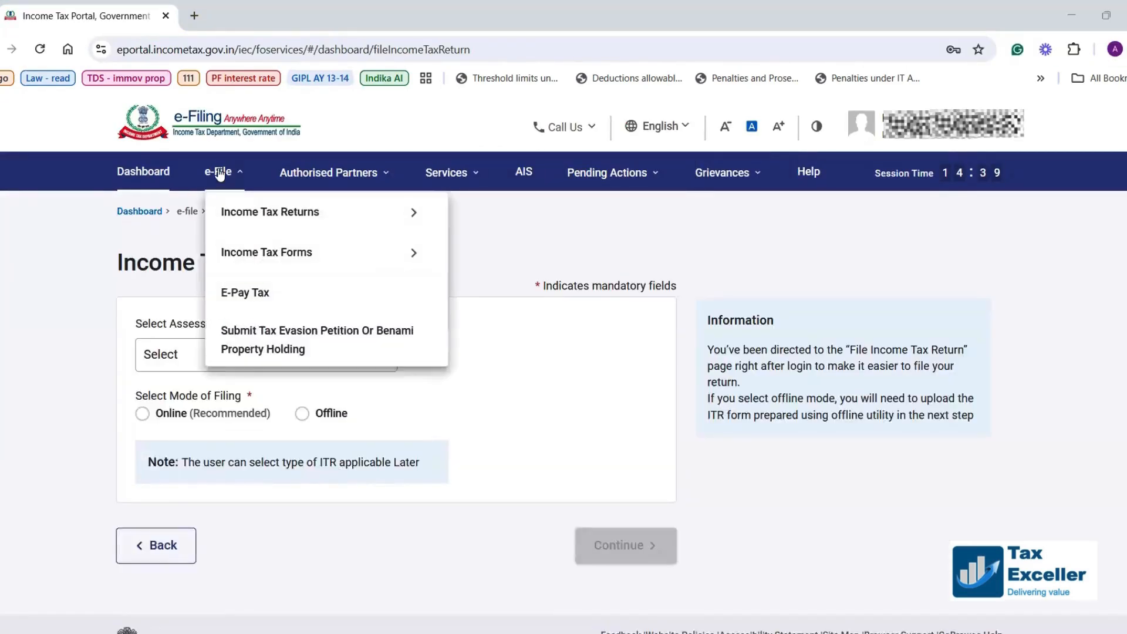
pyautogui.click(231, 297)
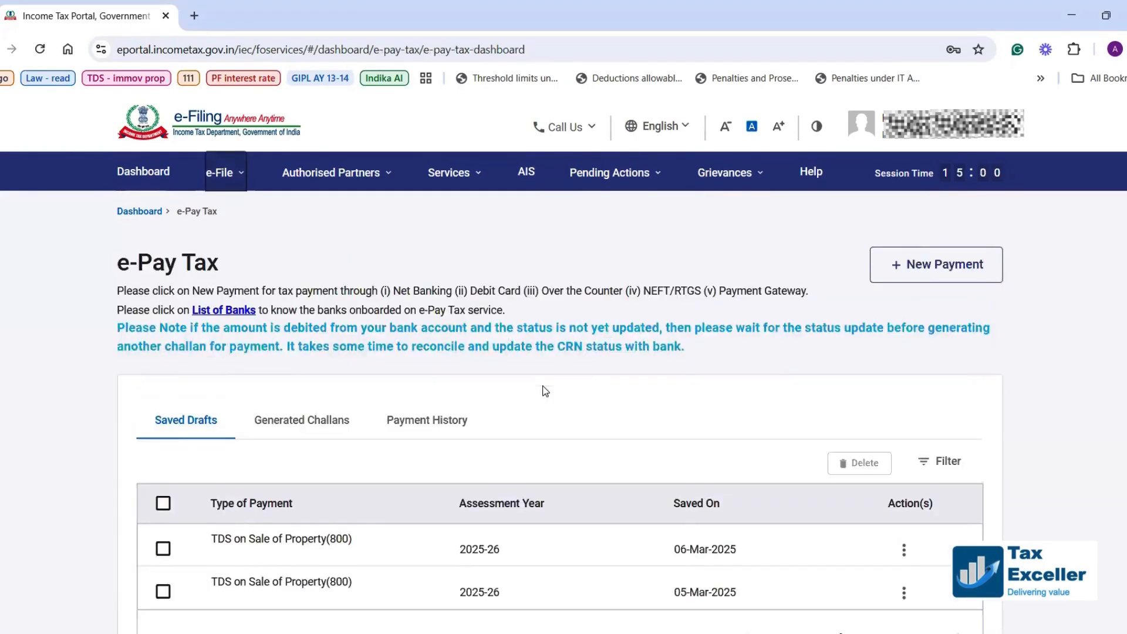
pyautogui.scroll(-1, 543, 390)
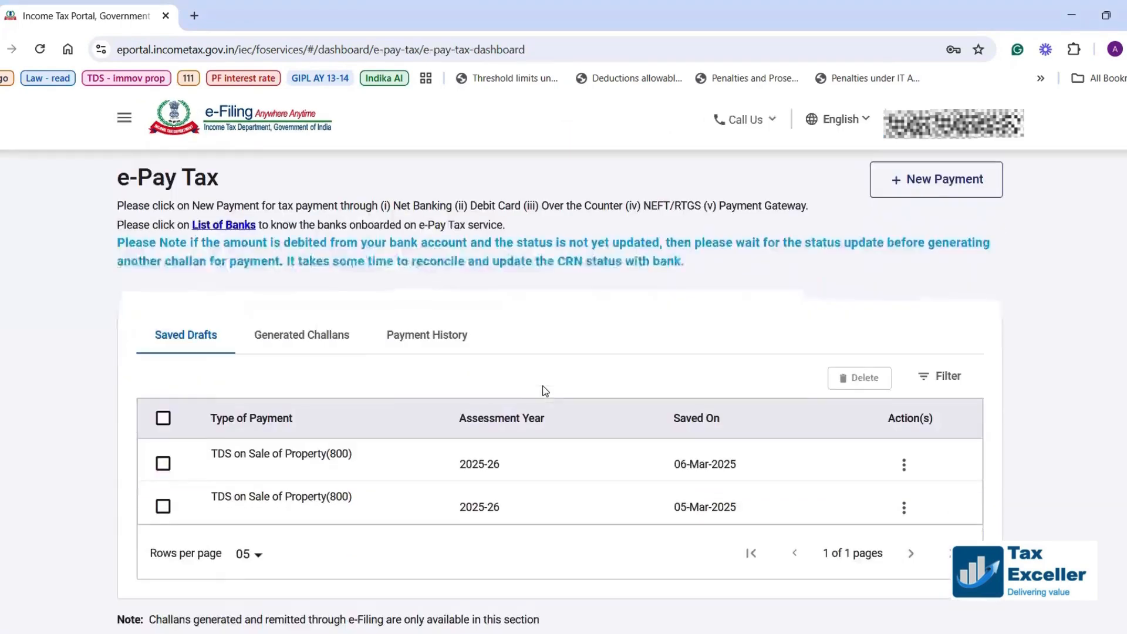
pyautogui.click(420, 348)
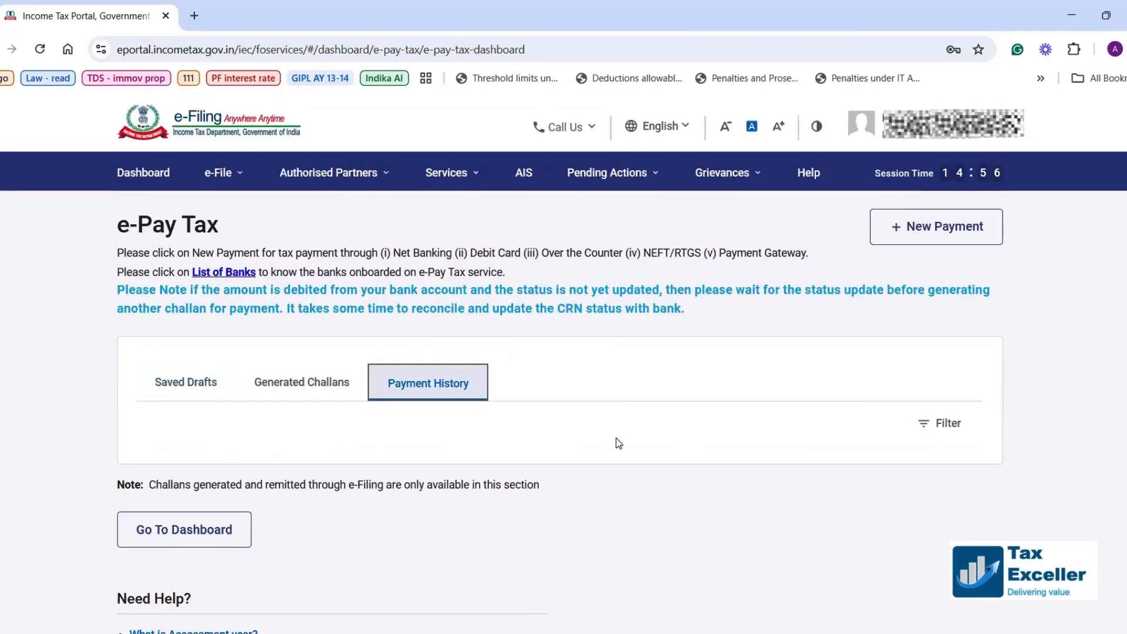